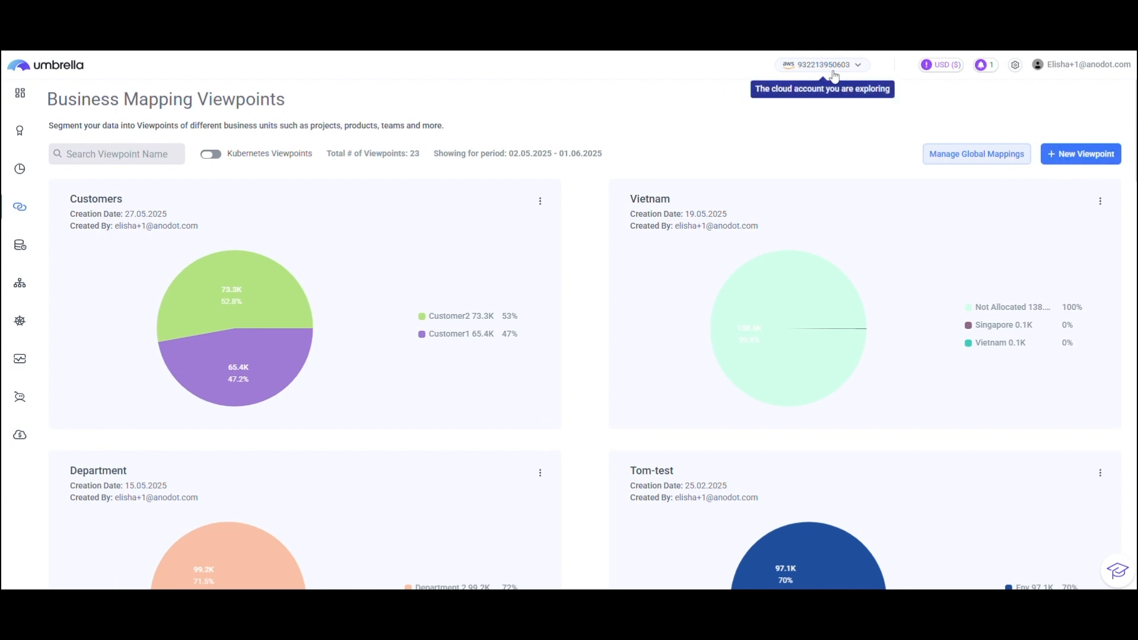
Create a new business mapping viewpoint named Projects and save it.
{"action": "left_click", "coordinate": [1065, 153]}
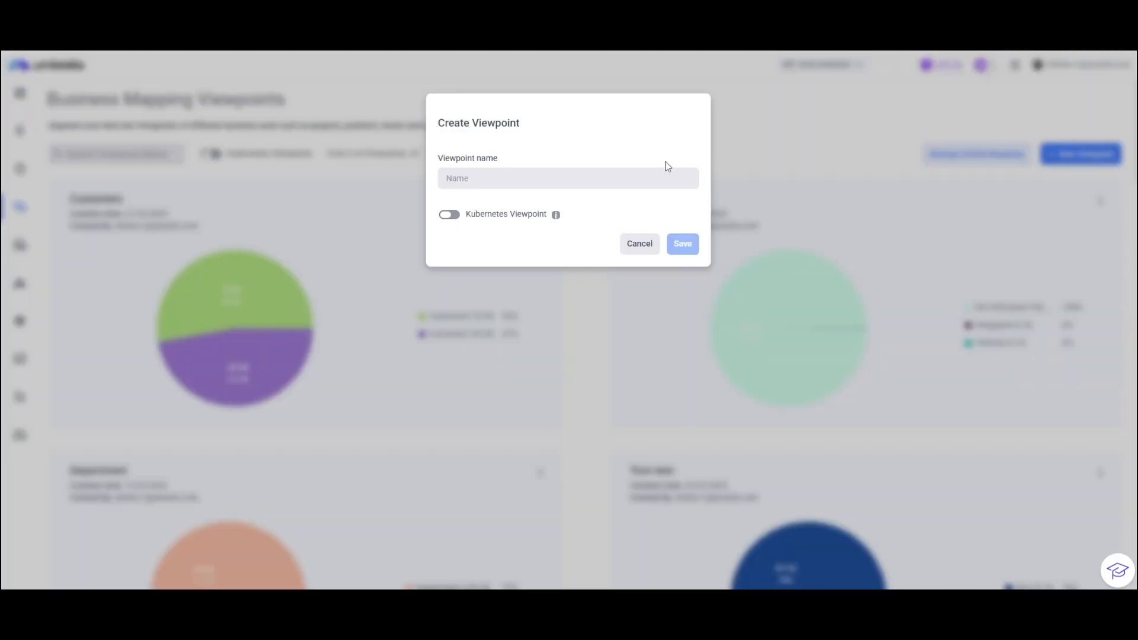
{"action": "left_click", "coordinate": [552, 178]}
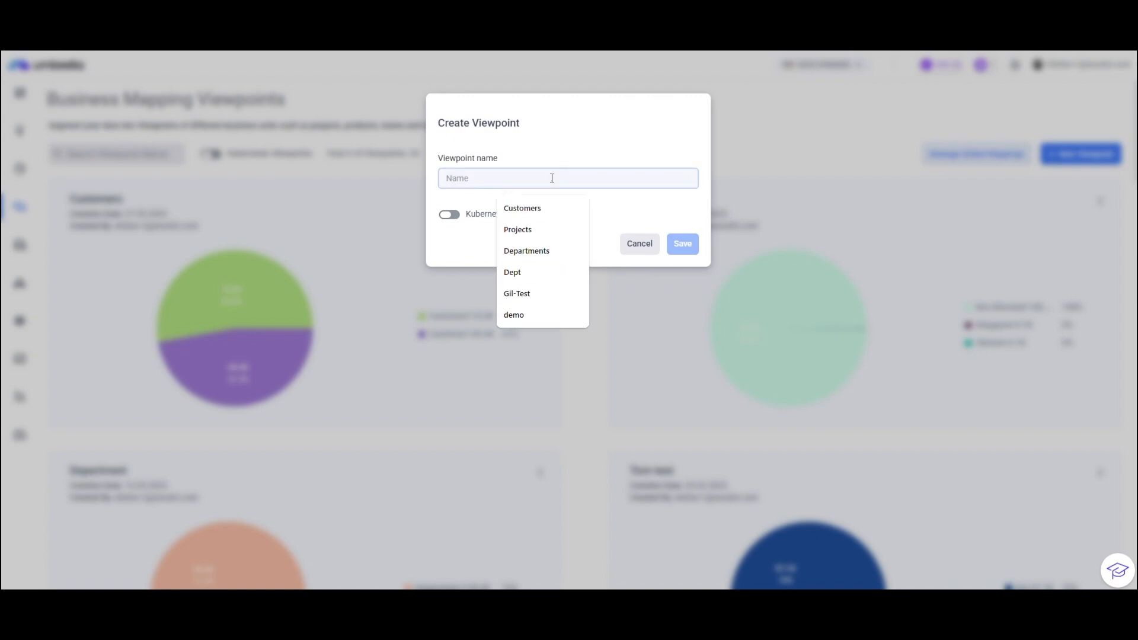
{"action": "type", "text": "Projec"}
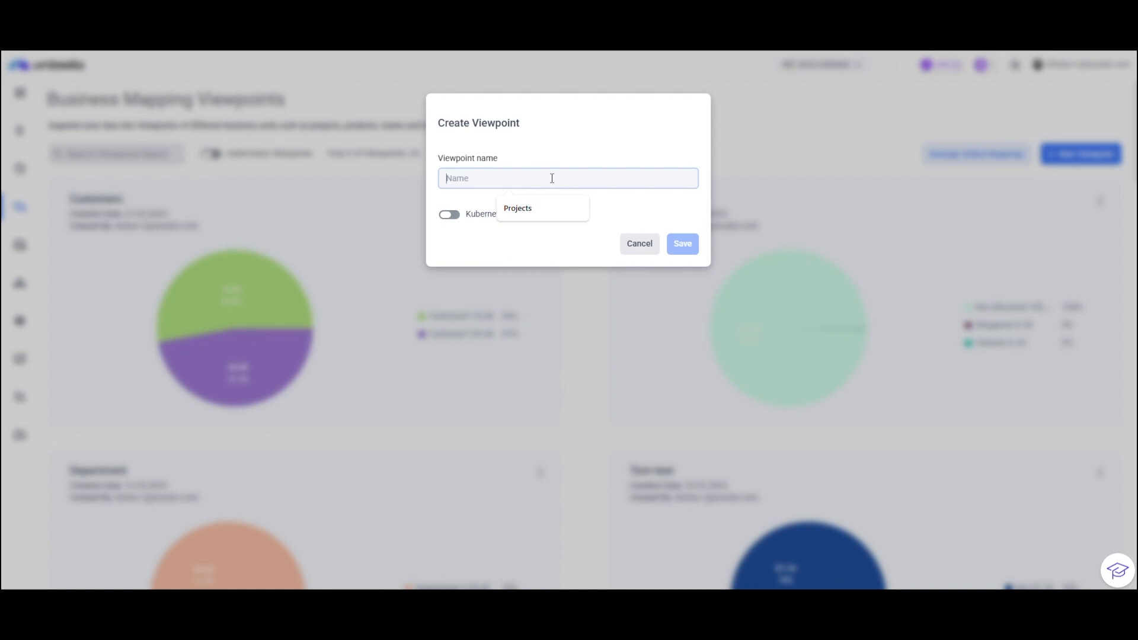
{"action": "type", "text": "ts"}
{"action": "left_click", "coordinate": [682, 244]}
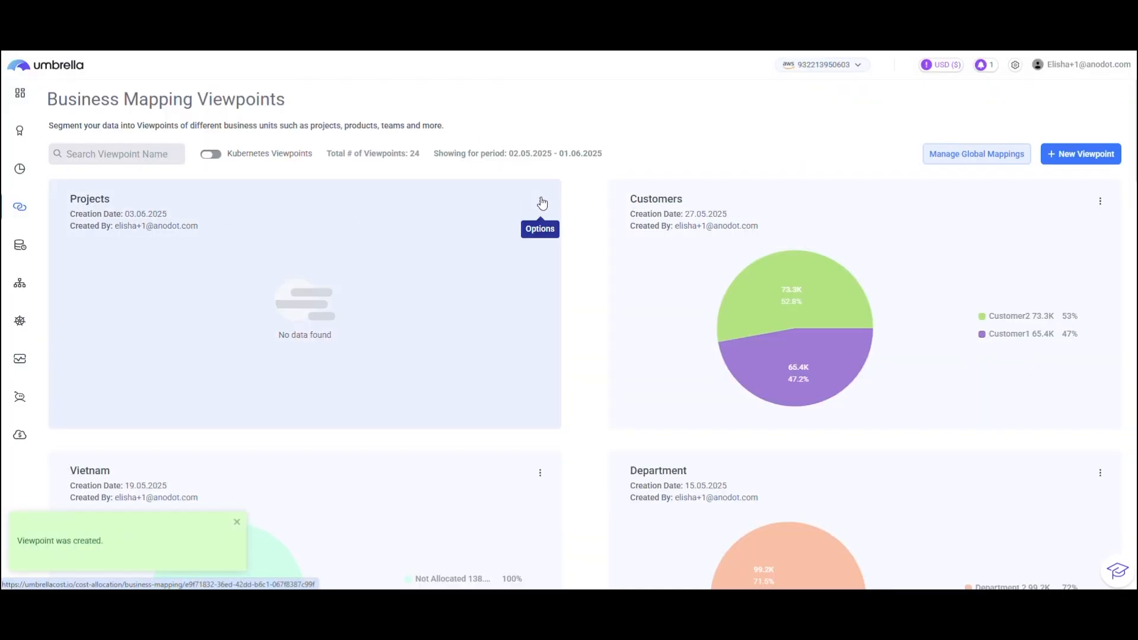
Open the Projects viewpoint for editing and start a new mapping named Project 1.
{"action": "left_click", "coordinate": [541, 202]}
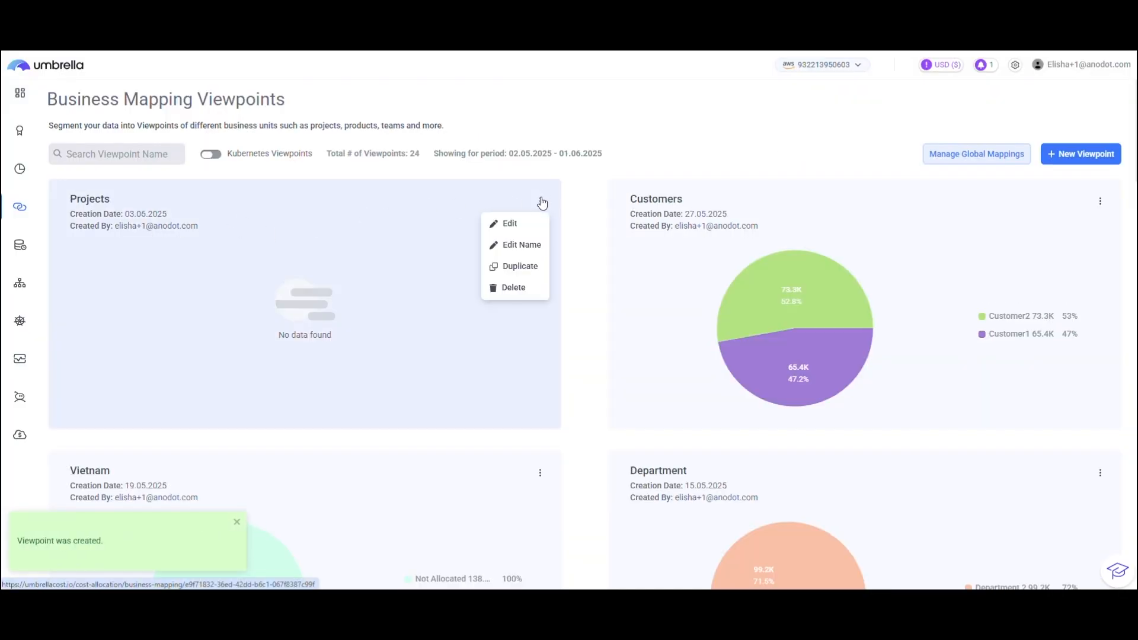
{"action": "left_click", "coordinate": [516, 225]}
{"action": "left_click", "coordinate": [1087, 139]}
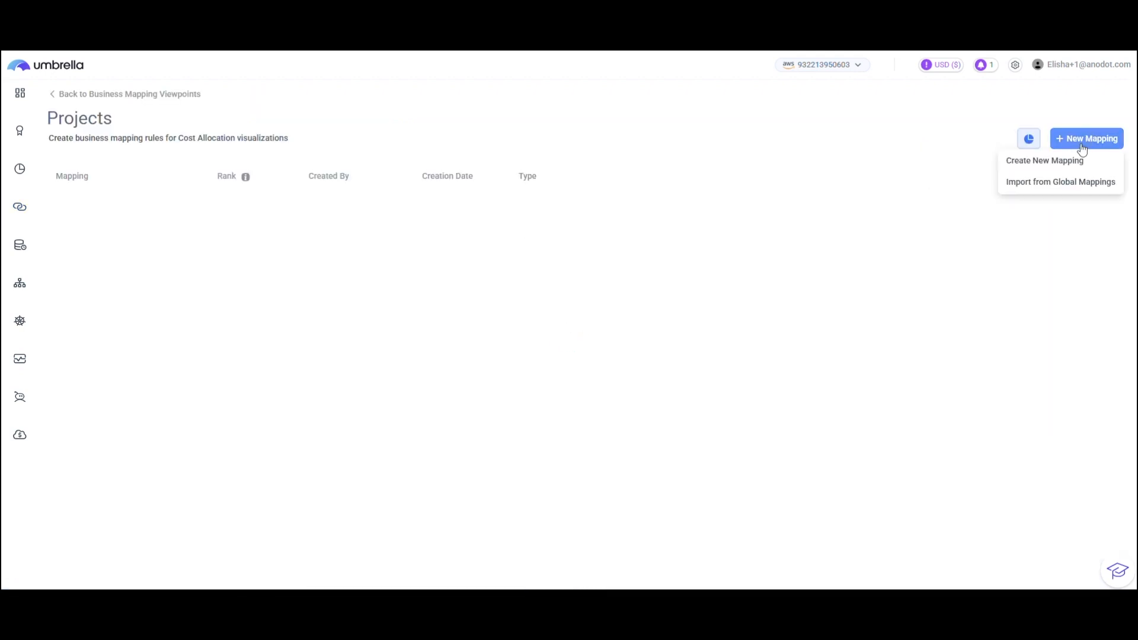
{"action": "left_click", "coordinate": [1060, 157]}
{"action": "left_click", "coordinate": [570, 181]}
{"action": "type", "text": "Project 1"}
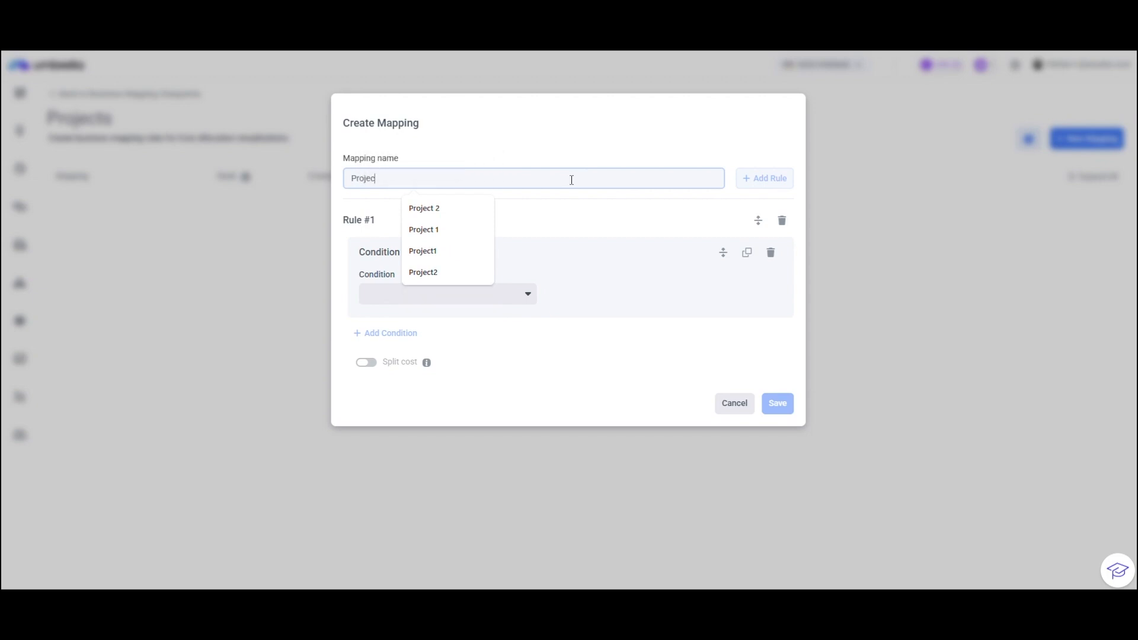
Choose Service as the first condition of the Project 1 mapping rule.
{"action": "left_click", "coordinate": [484, 293]}
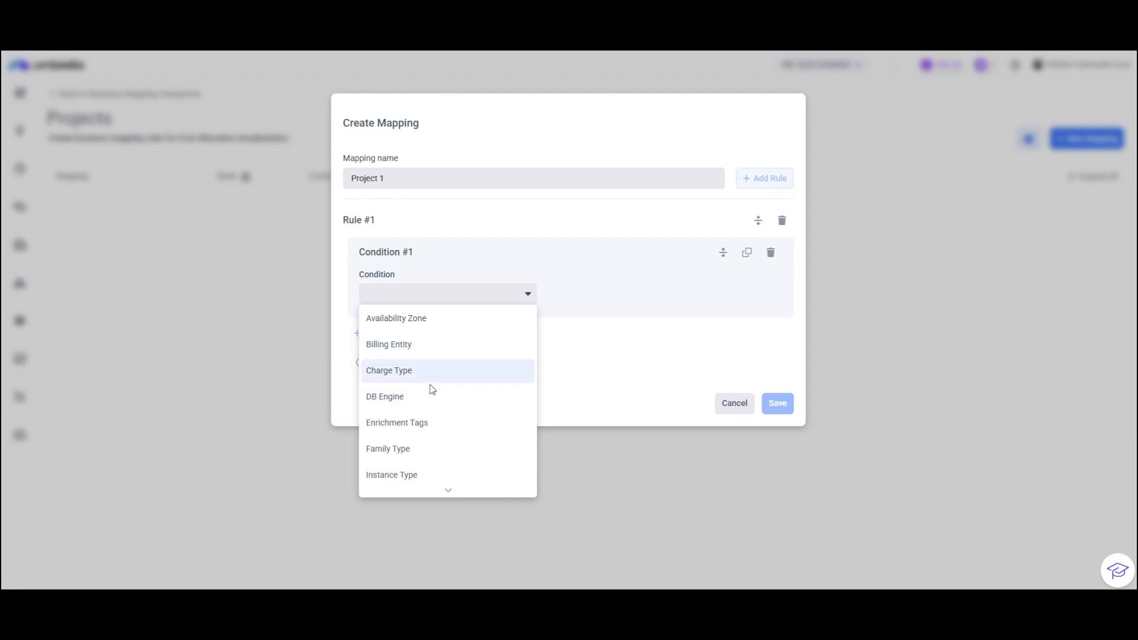
{"action": "scroll", "coordinate": [422, 471], "scroll_direction": "down", "scroll_amount": 2}
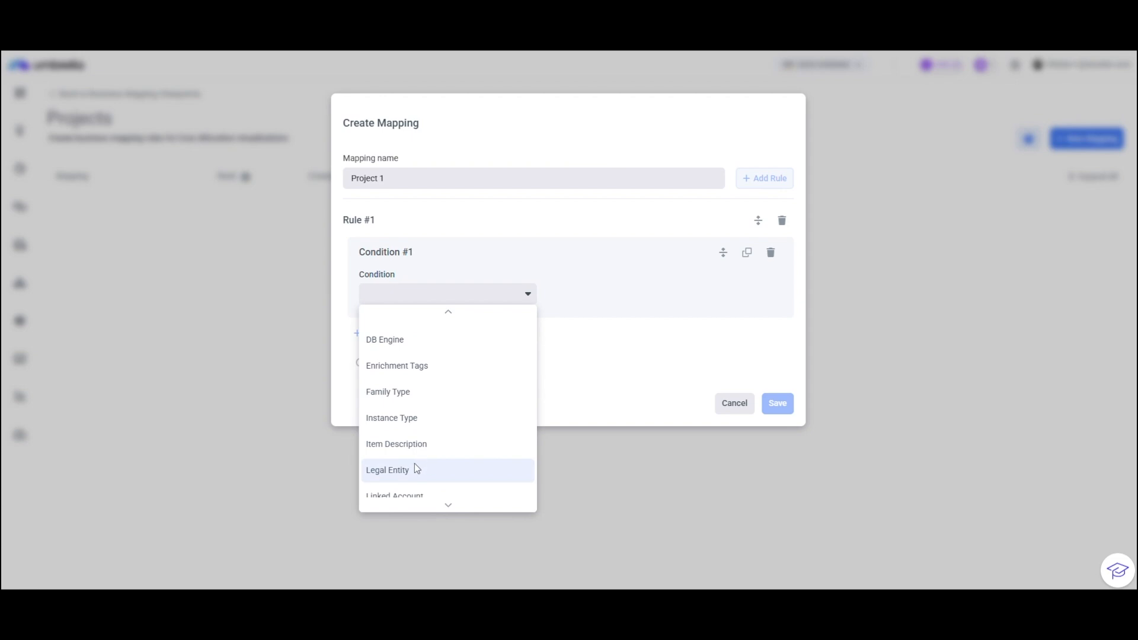
{"action": "scroll", "coordinate": [409, 474], "scroll_direction": "down", "scroll_amount": 1}
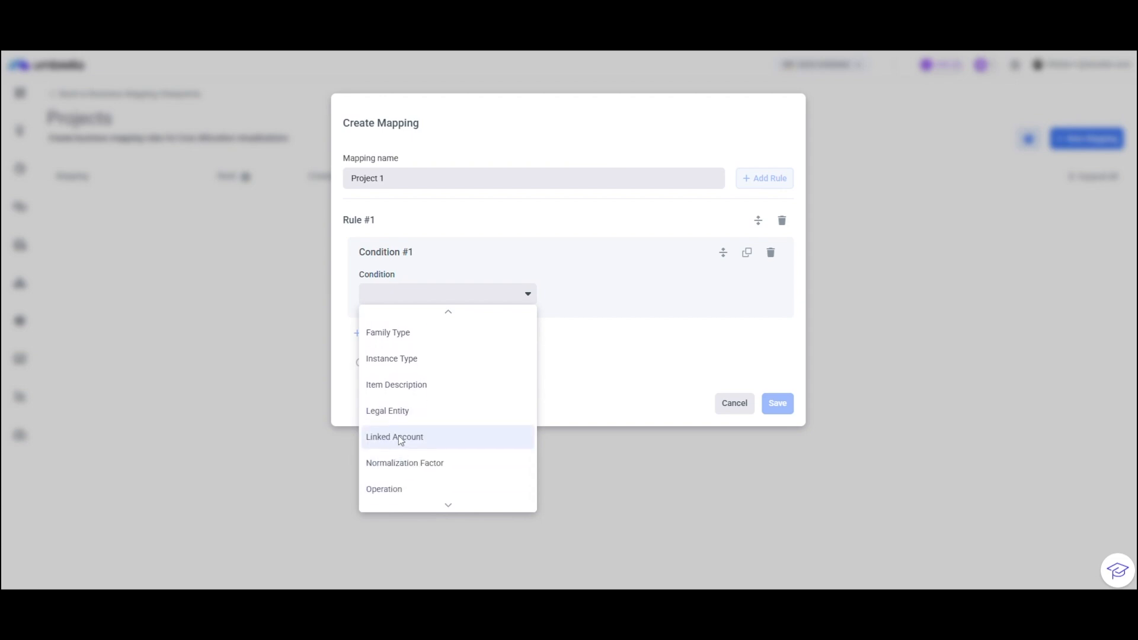
{"action": "scroll", "coordinate": [406, 437], "scroll_direction": "down", "scroll_amount": 2}
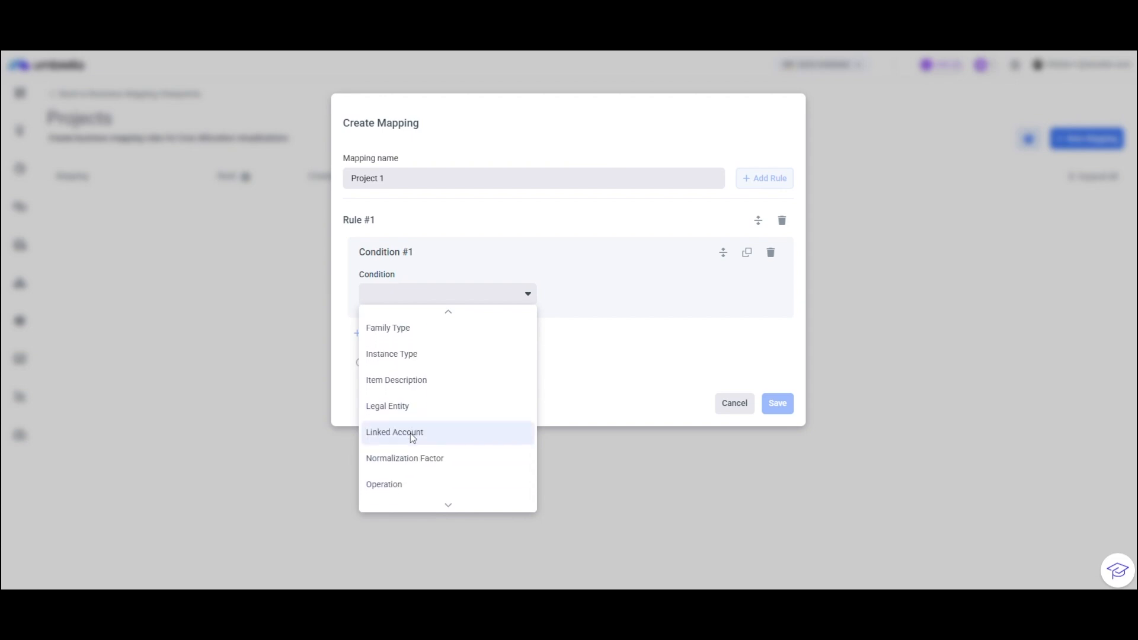
{"action": "scroll", "coordinate": [405, 439], "scroll_direction": "down", "scroll_amount": 1}
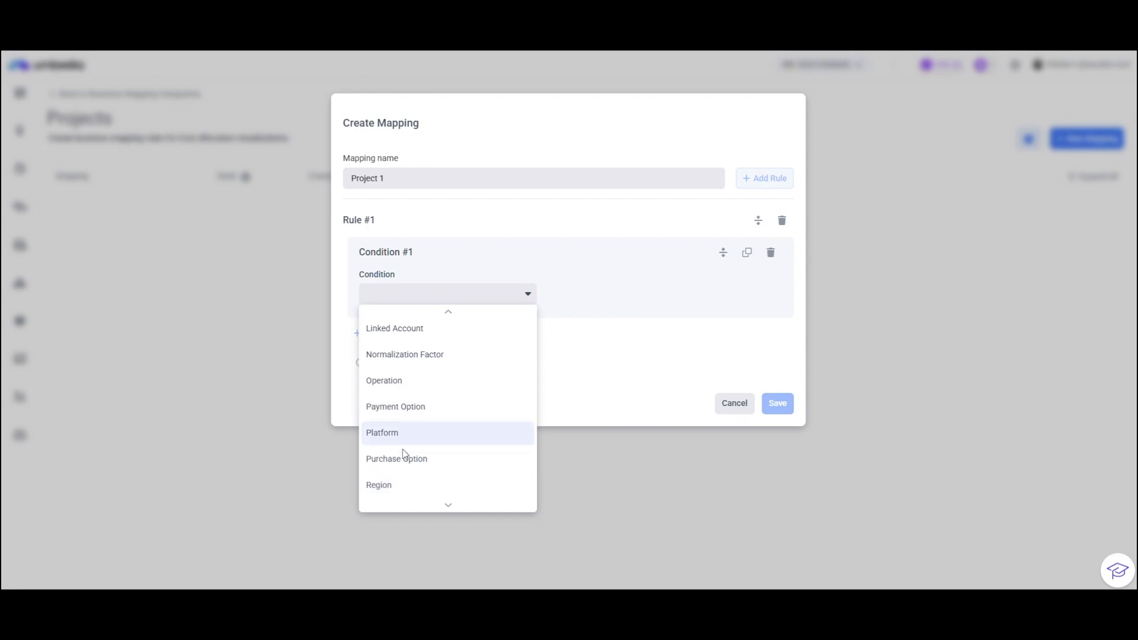
{"action": "scroll", "coordinate": [398, 480], "scroll_direction": "down", "scroll_amount": 1}
{"action": "scroll", "coordinate": [400, 482], "scroll_direction": "down", "scroll_amount": 1}
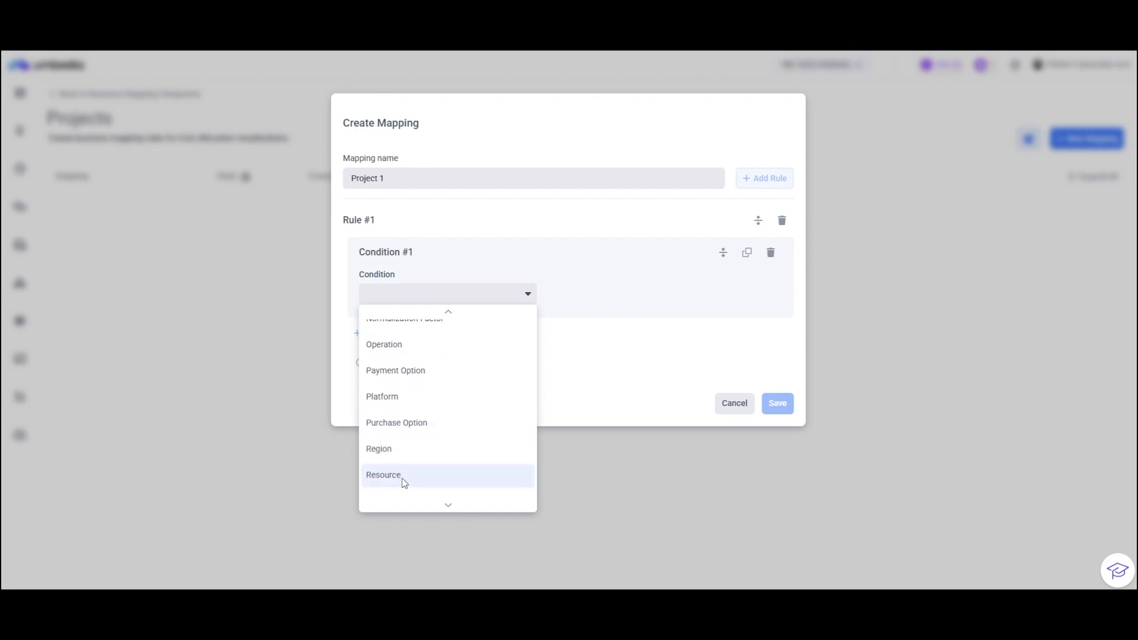
{"action": "scroll", "coordinate": [402, 481], "scroll_direction": "down", "scroll_amount": 1}
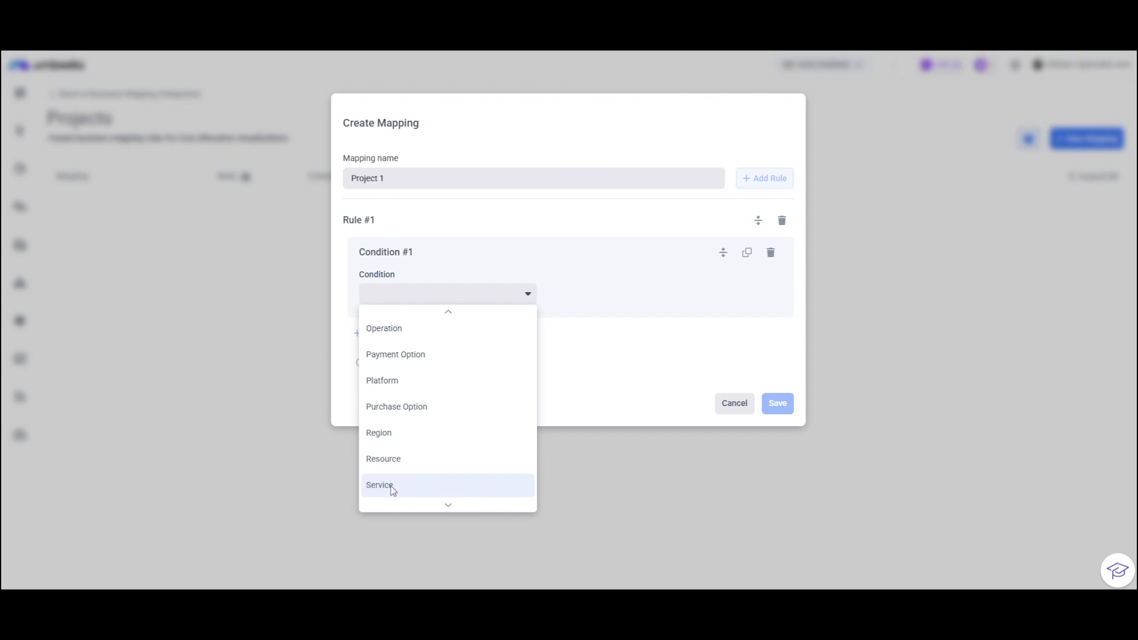
{"action": "left_click", "coordinate": [392, 486]}
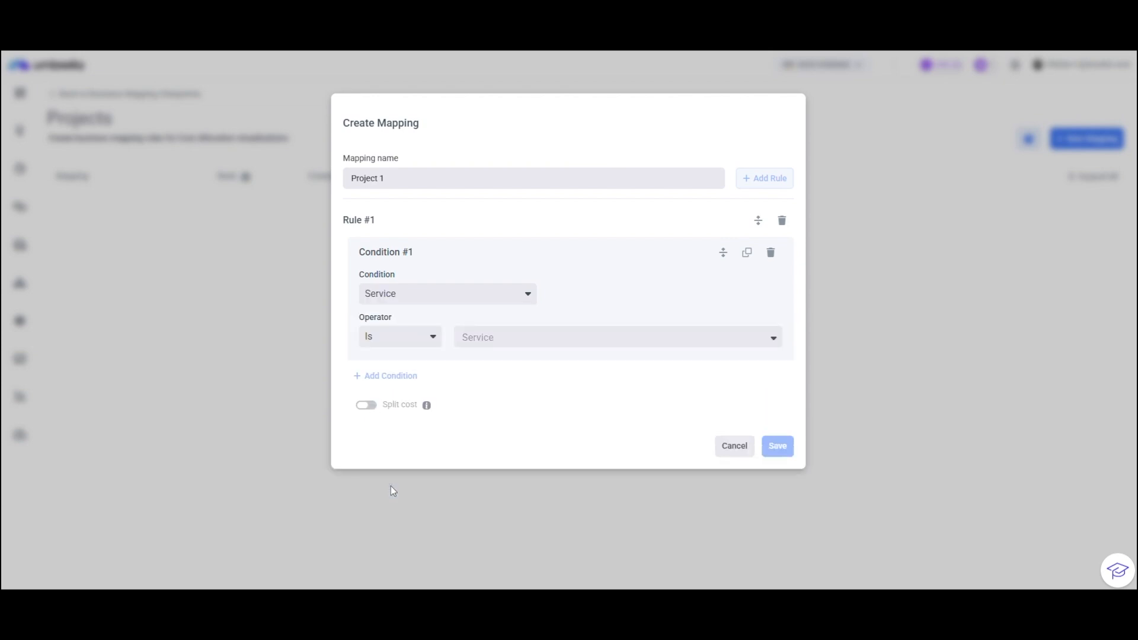
Select Redshift-RI and Amazon Redshift as the services the condition matches, and save the Project 1 mapping.
{"action": "left_click", "coordinate": [493, 345]}
{"action": "type", "text": "red"}
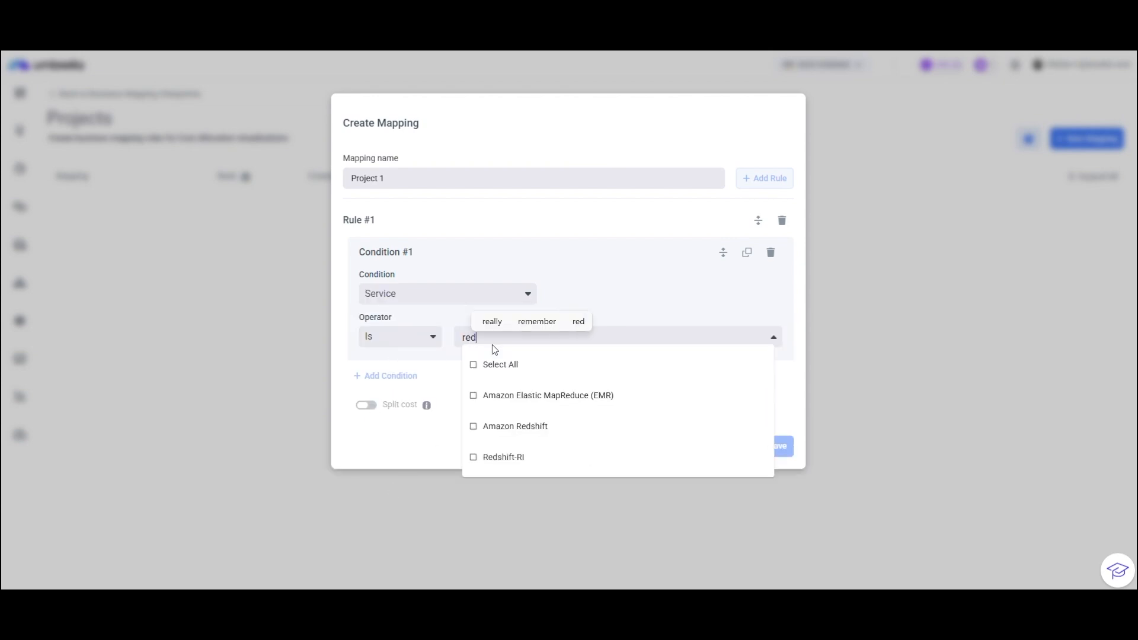
{"action": "left_click", "coordinate": [481, 458]}
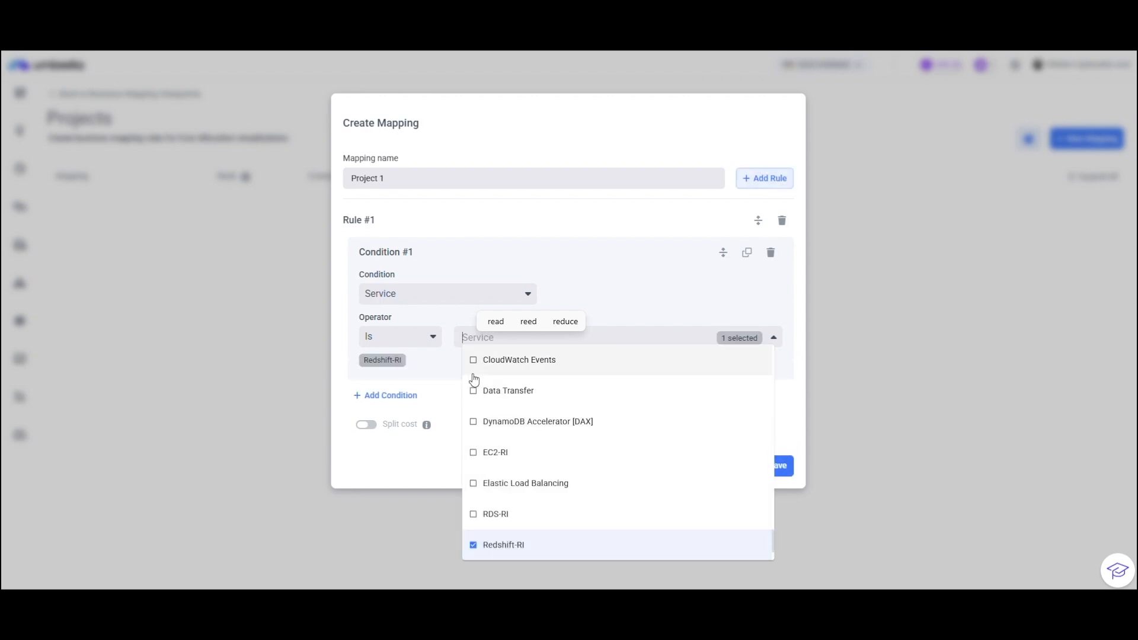
{"action": "type", "text": "red"}
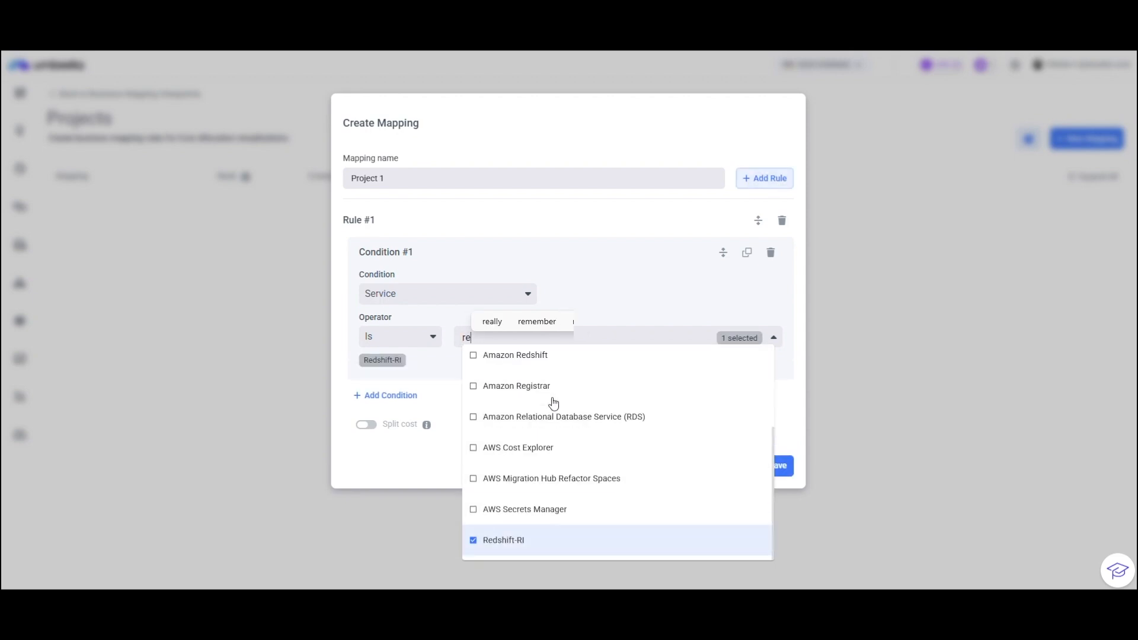
{"action": "left_click", "coordinate": [490, 434]}
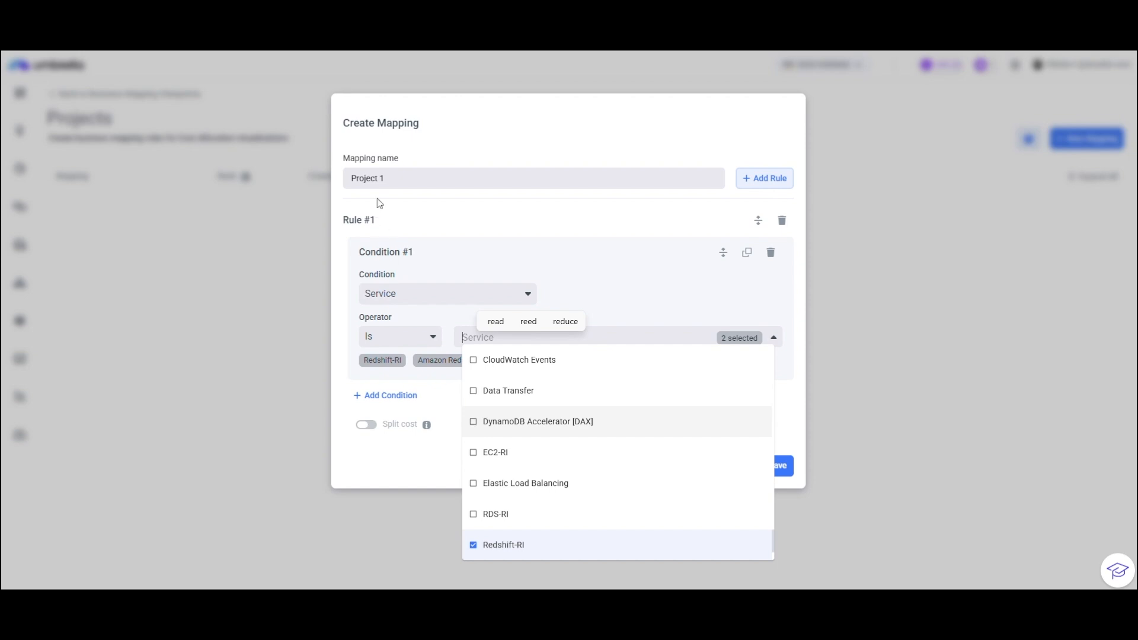
{"action": "left_click", "coordinate": [418, 207]}
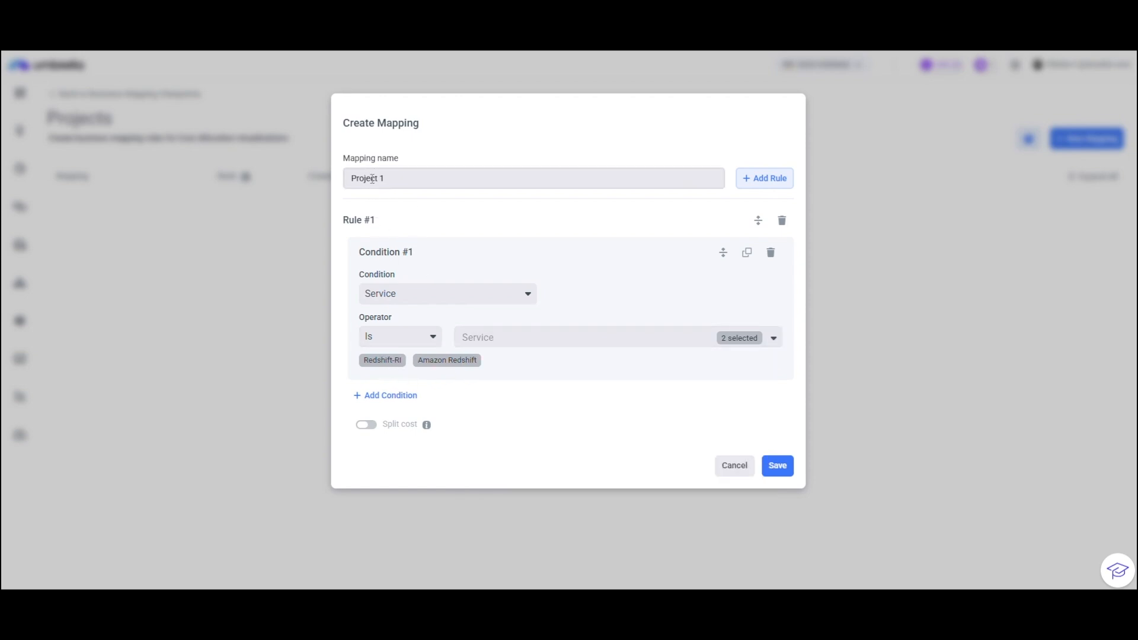
{"action": "left_click", "coordinate": [780, 468]}
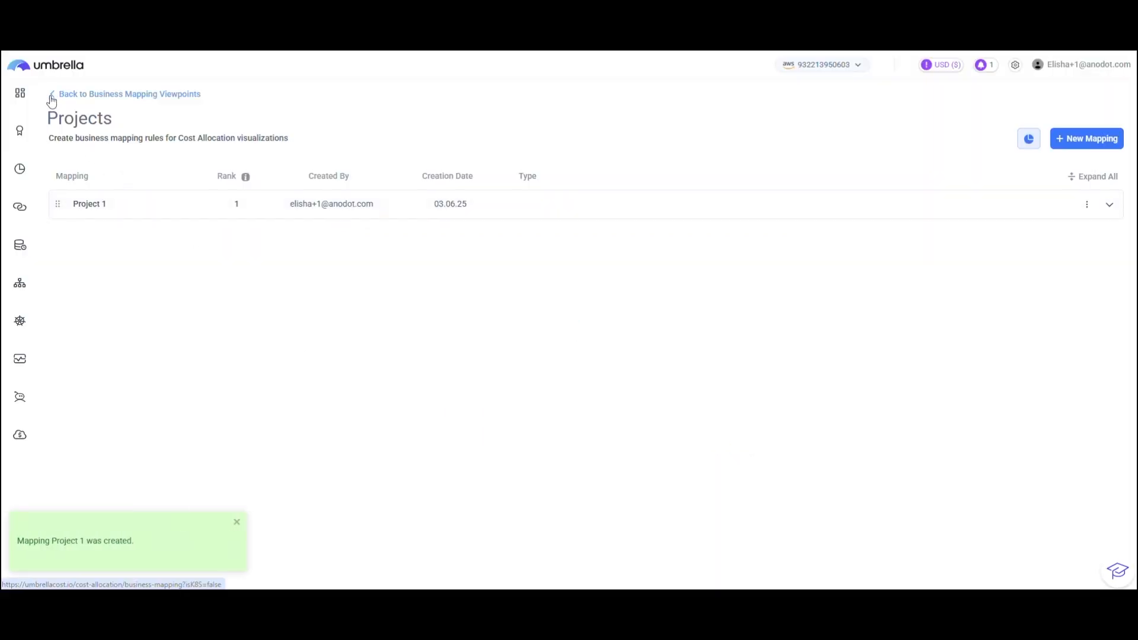
Return to the viewpoints overview, reopen Projects for editing and start a new mapping named Project 2.
{"action": "left_click", "coordinate": [53, 95]}
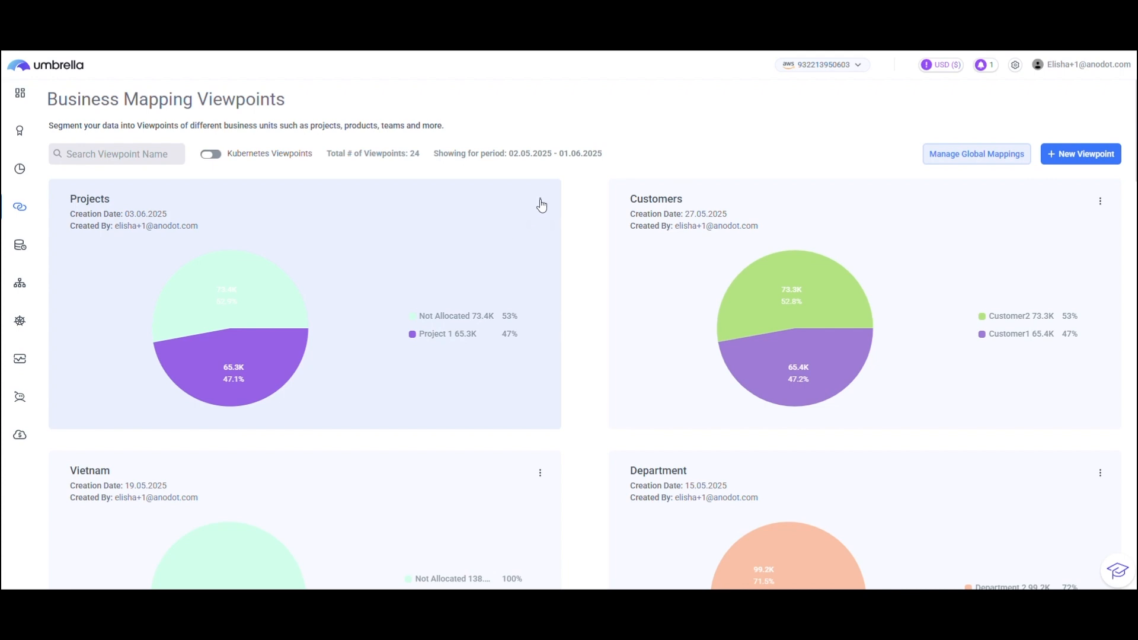
{"action": "left_click", "coordinate": [540, 201]}
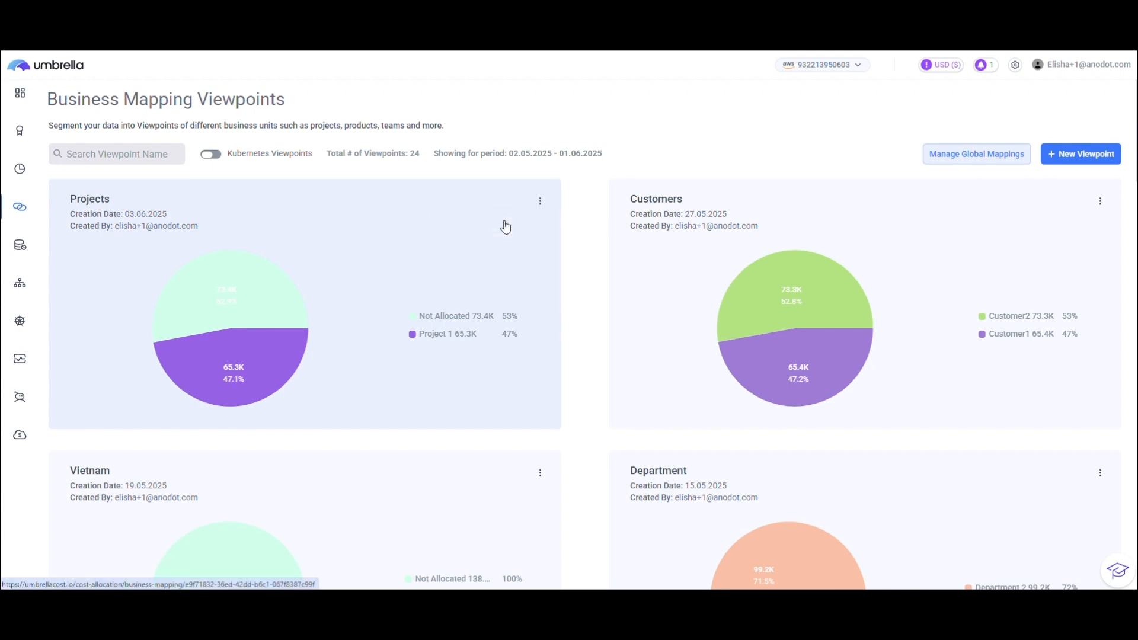
{"action": "left_click", "coordinate": [507, 224]}
{"action": "left_click", "coordinate": [1086, 141]}
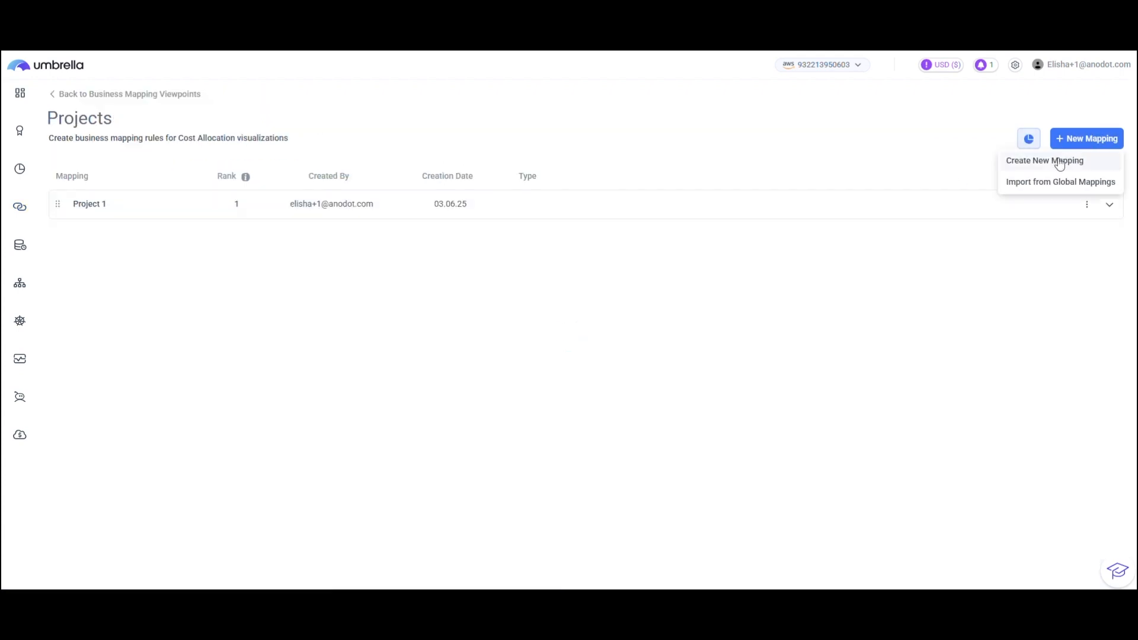
{"action": "left_click", "coordinate": [1054, 167]}
{"action": "left_click", "coordinate": [451, 179]}
{"action": "type", "text": "P"}
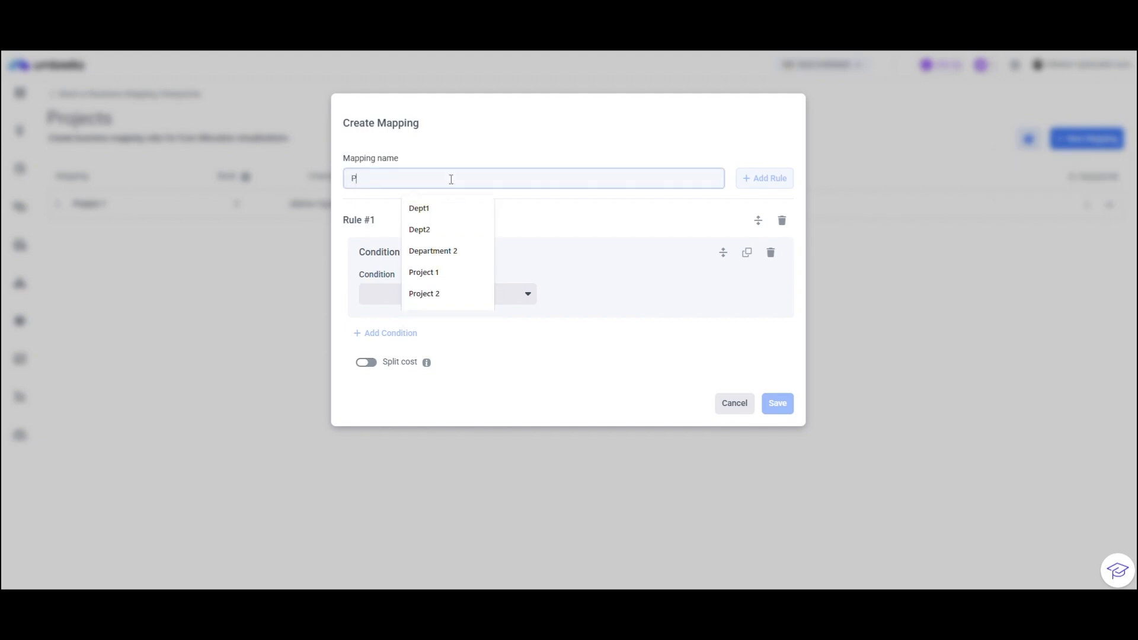
{"action": "type", "text": "roject "}
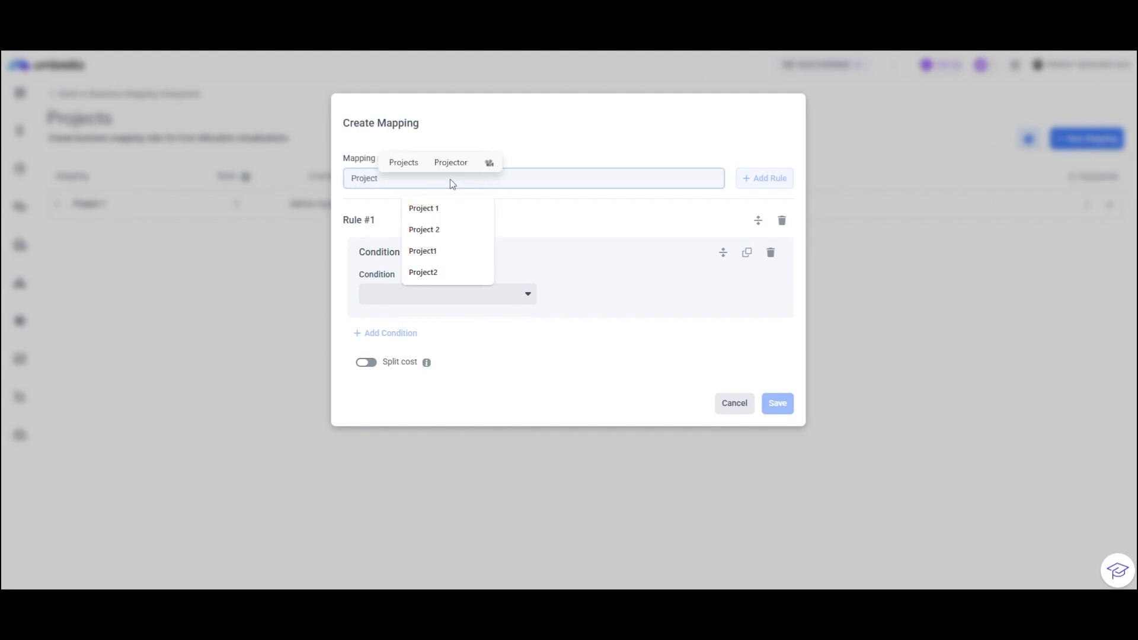
{"action": "type", "text": "2"}
{"action": "left_click", "coordinate": [520, 228]}
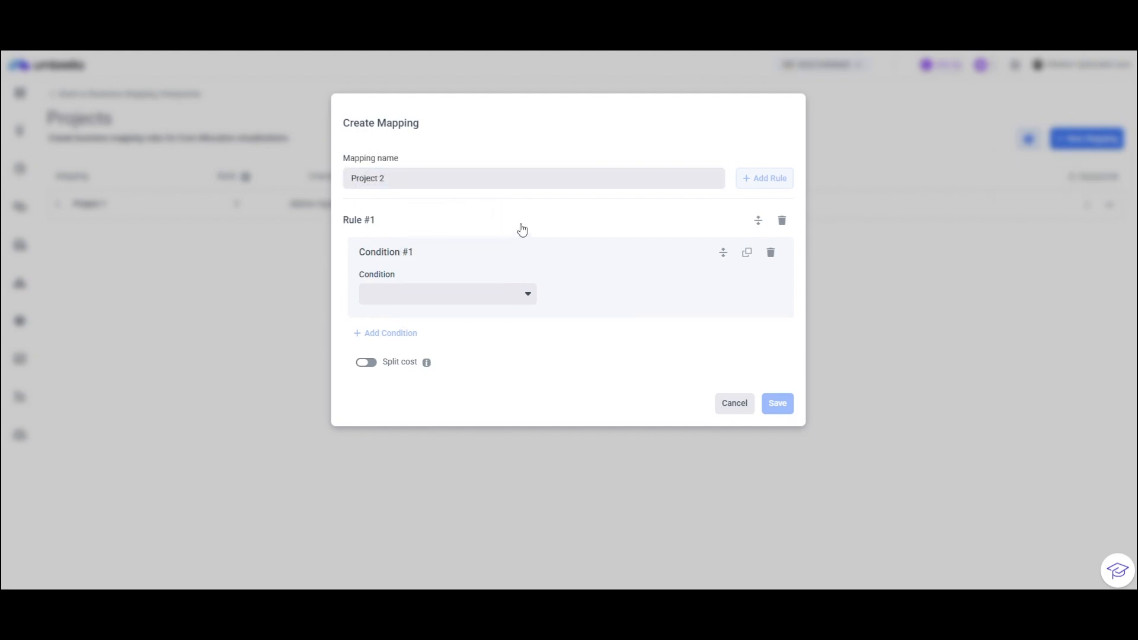
Set the first condition of the Project 2 rule to Service with the operator Is not.
{"action": "left_click", "coordinate": [506, 298]}
{"action": "key", "text": "s"}
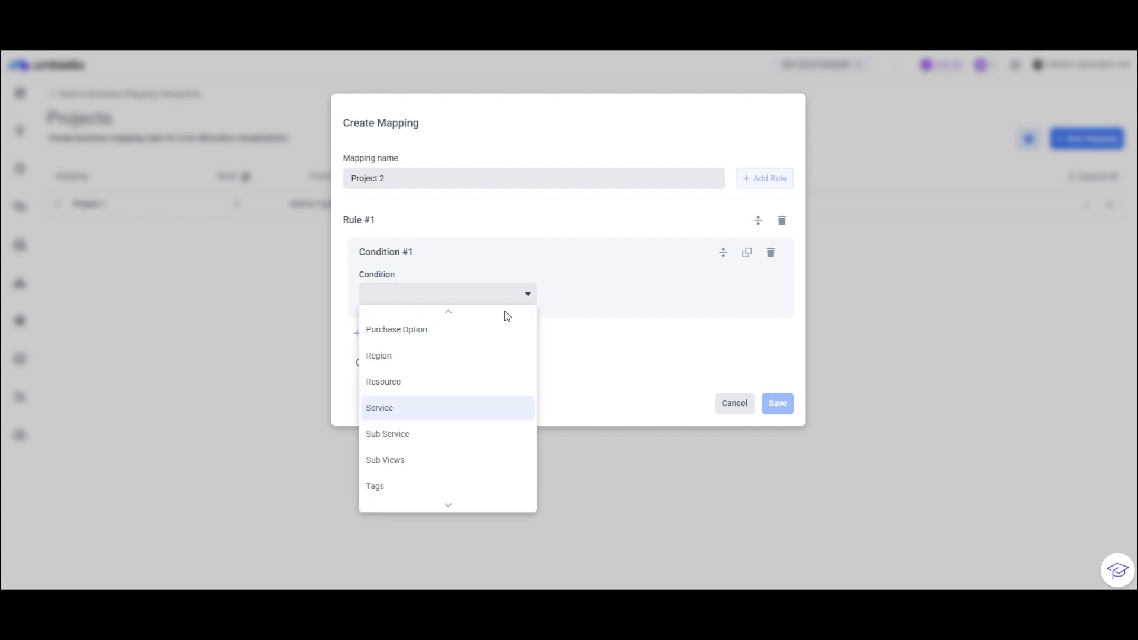
{"action": "left_click", "coordinate": [463, 414]}
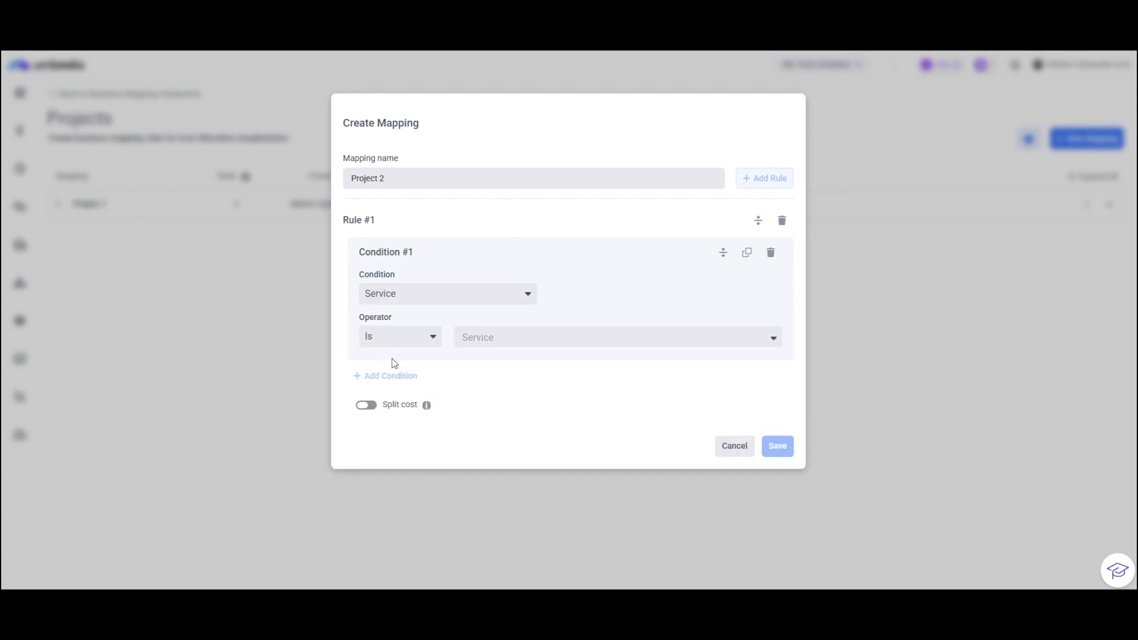
{"action": "left_click", "coordinate": [372, 341]}
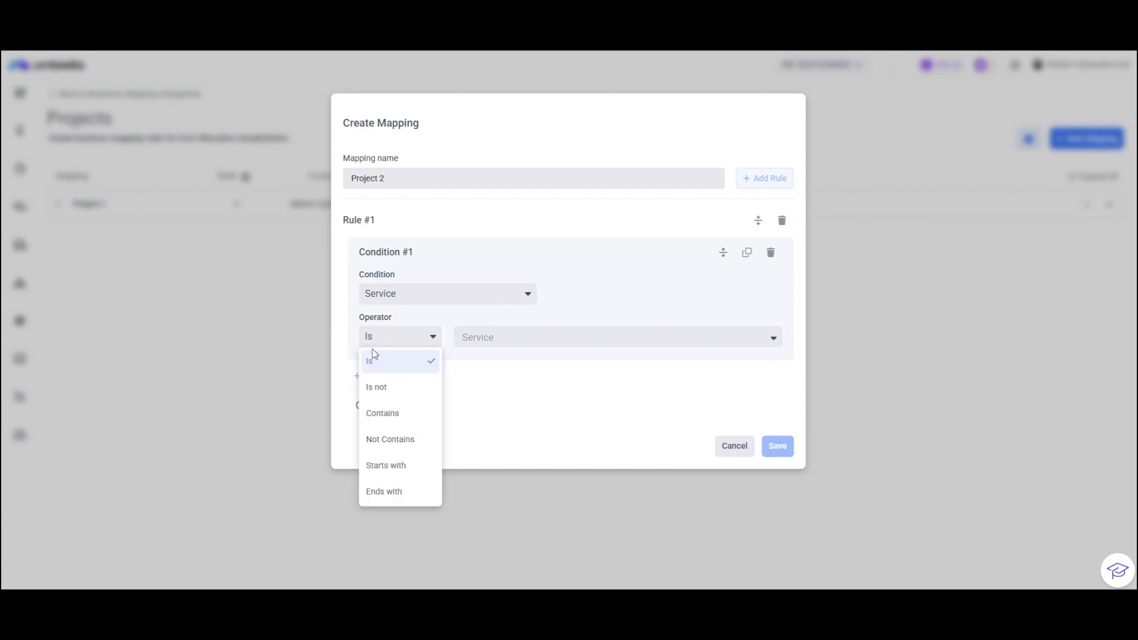
{"action": "left_click", "coordinate": [391, 397]}
Select Amazon Redshift and Redshift-RI as the services excluded by the condition, and save the Project 2 mapping.
{"action": "left_click", "coordinate": [481, 339]}
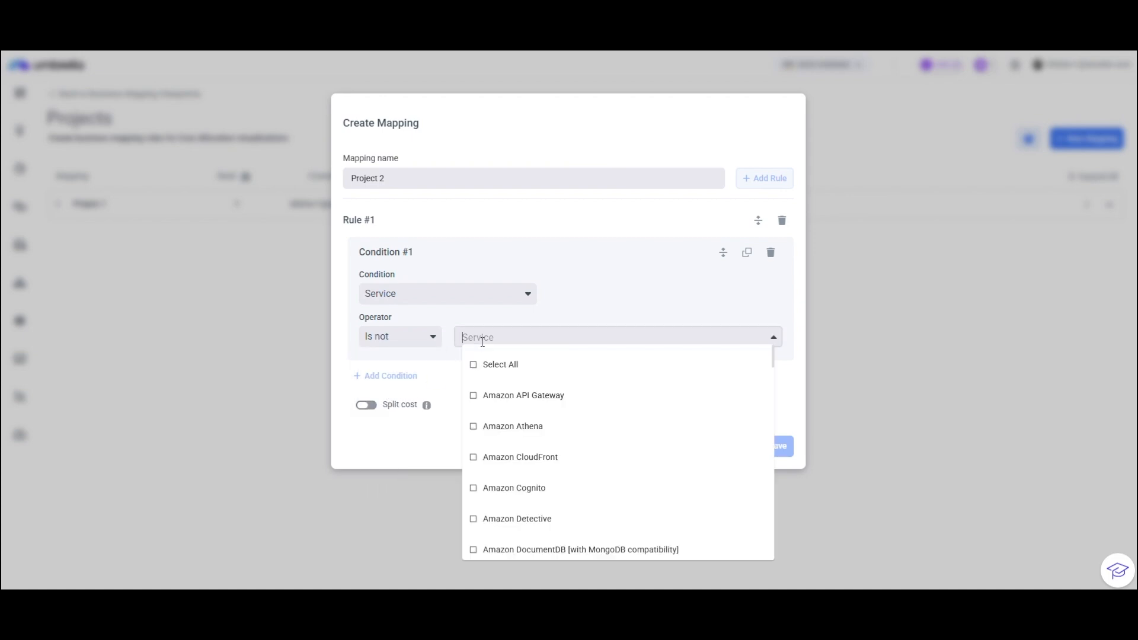
{"action": "type", "text": "red"}
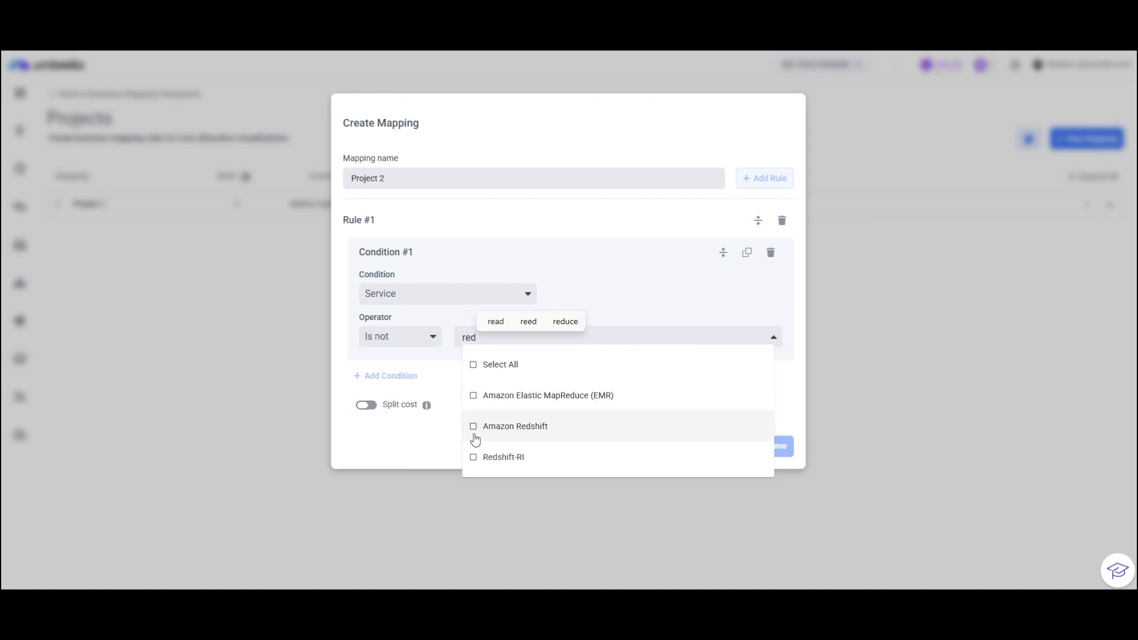
{"action": "left_click", "coordinate": [474, 427]}
{"action": "type", "text": "red"}
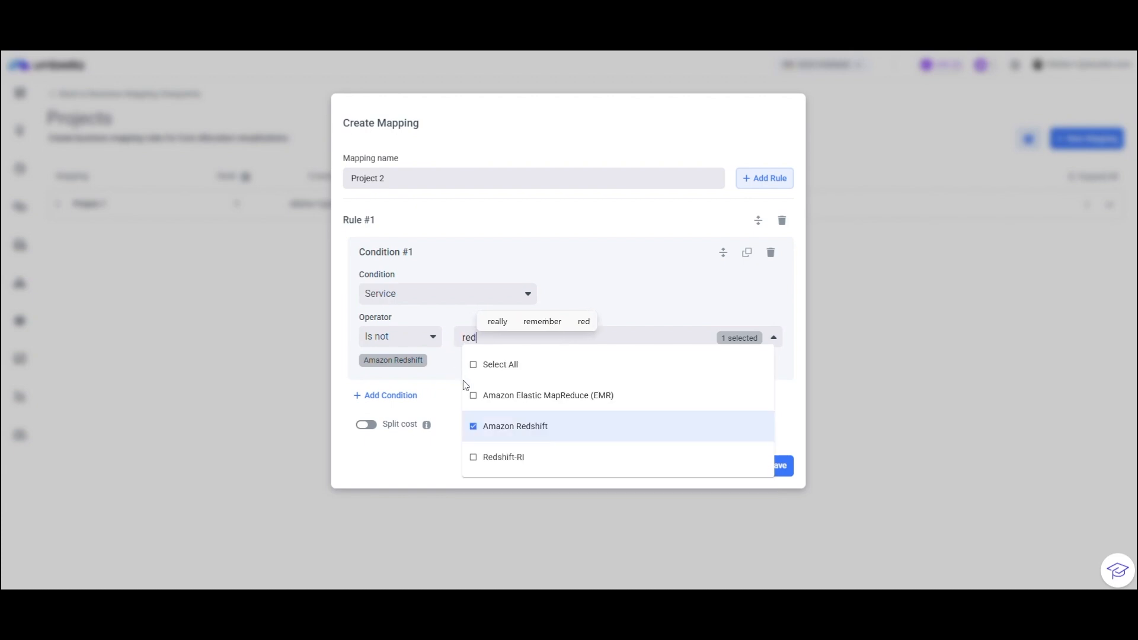
{"action": "left_click", "coordinate": [481, 458]}
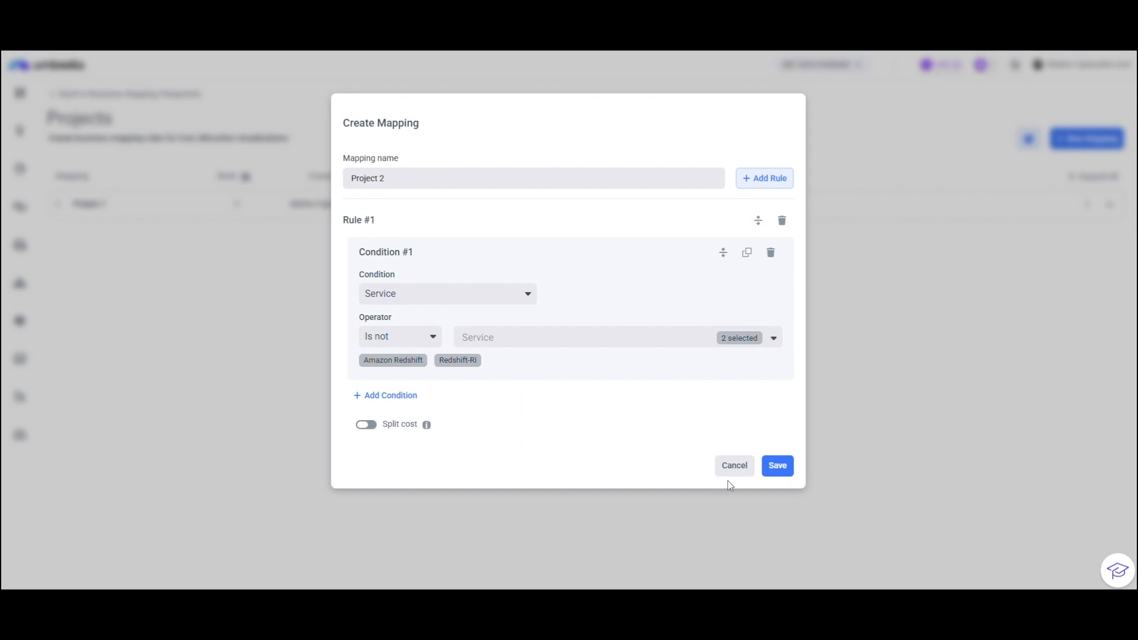
{"action": "left_click", "coordinate": [765, 466]}
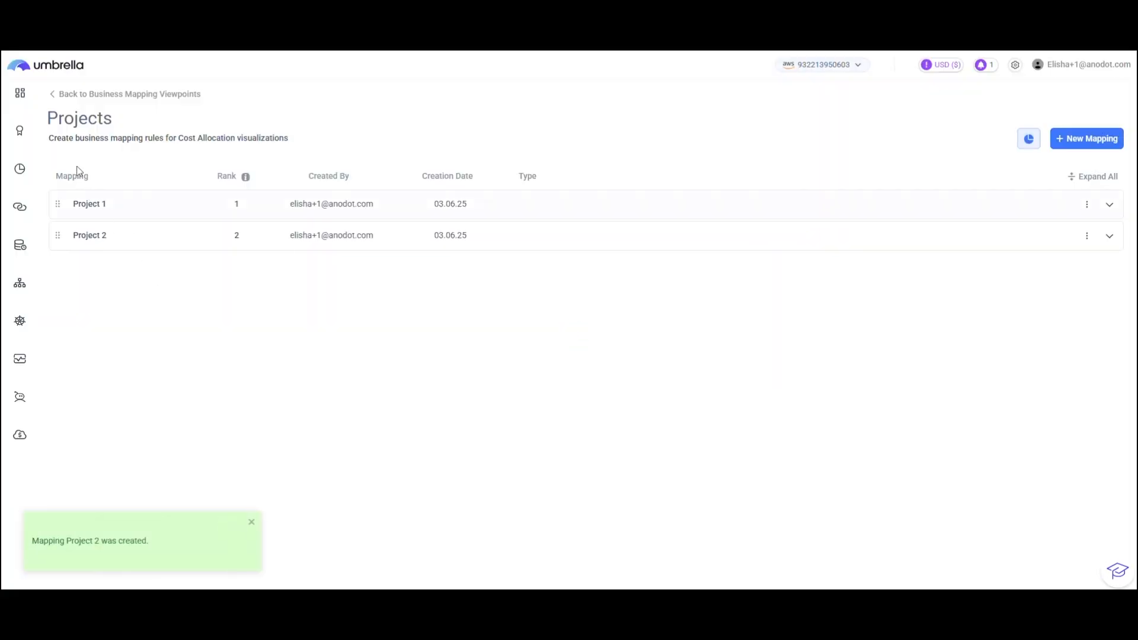
Return to the viewpoints overview, reopen Projects for editing and start a new mapping named Shared Support.
{"action": "left_click", "coordinate": [60, 94]}
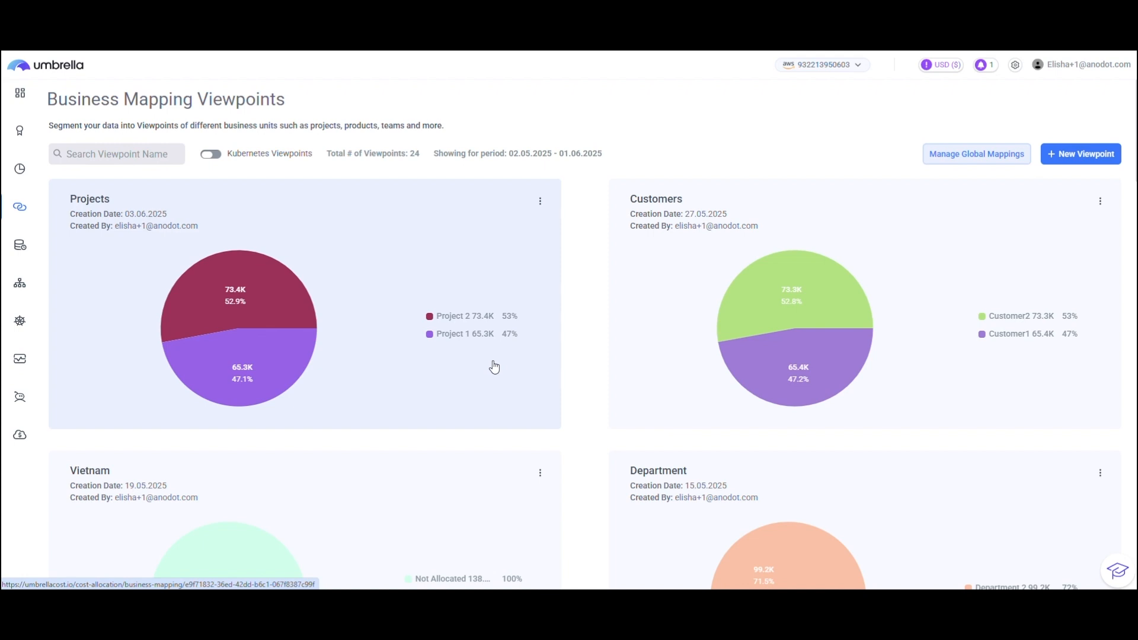
{"action": "scroll", "coordinate": [490, 363], "scroll_direction": "down", "scroll_amount": 1}
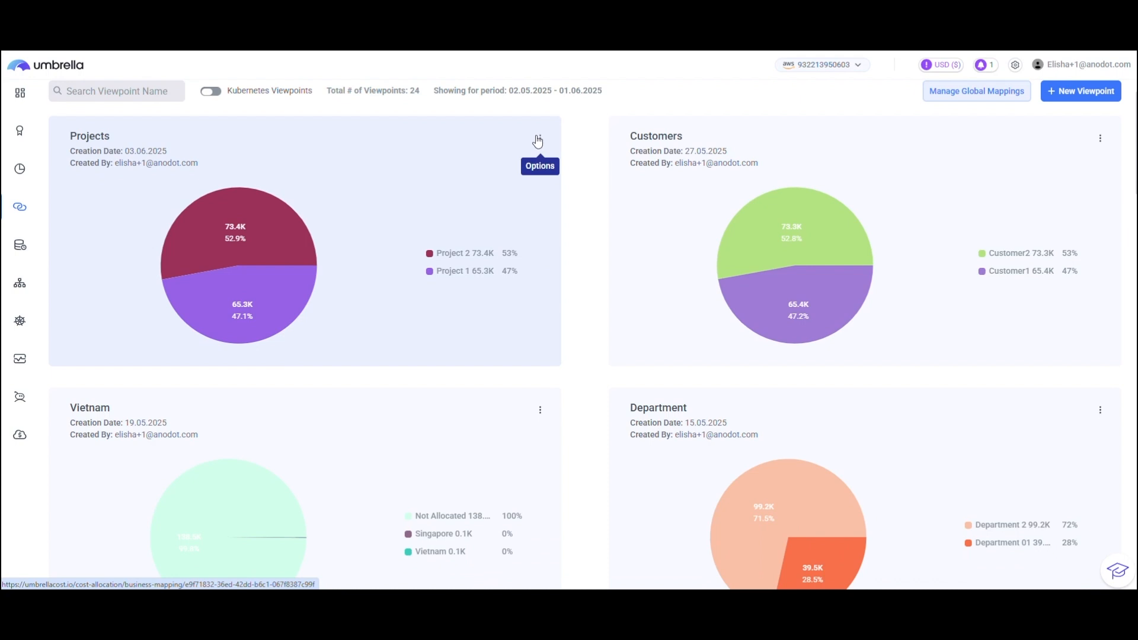
{"action": "left_click", "coordinate": [538, 140]}
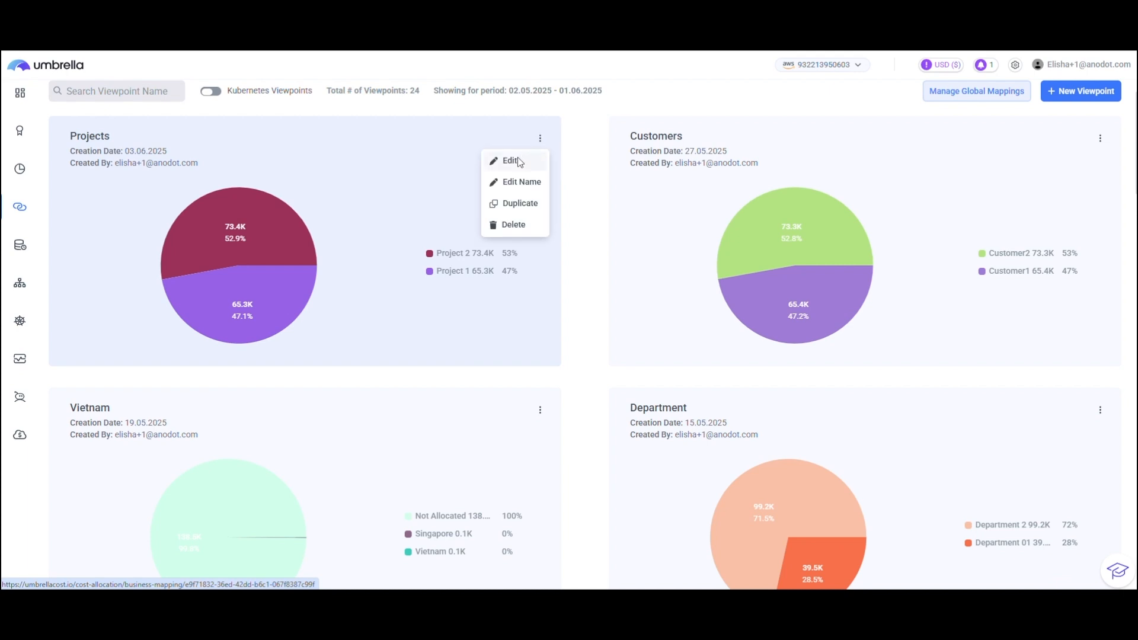
{"action": "left_click", "coordinate": [516, 160]}
{"action": "left_click", "coordinate": [1063, 141]}
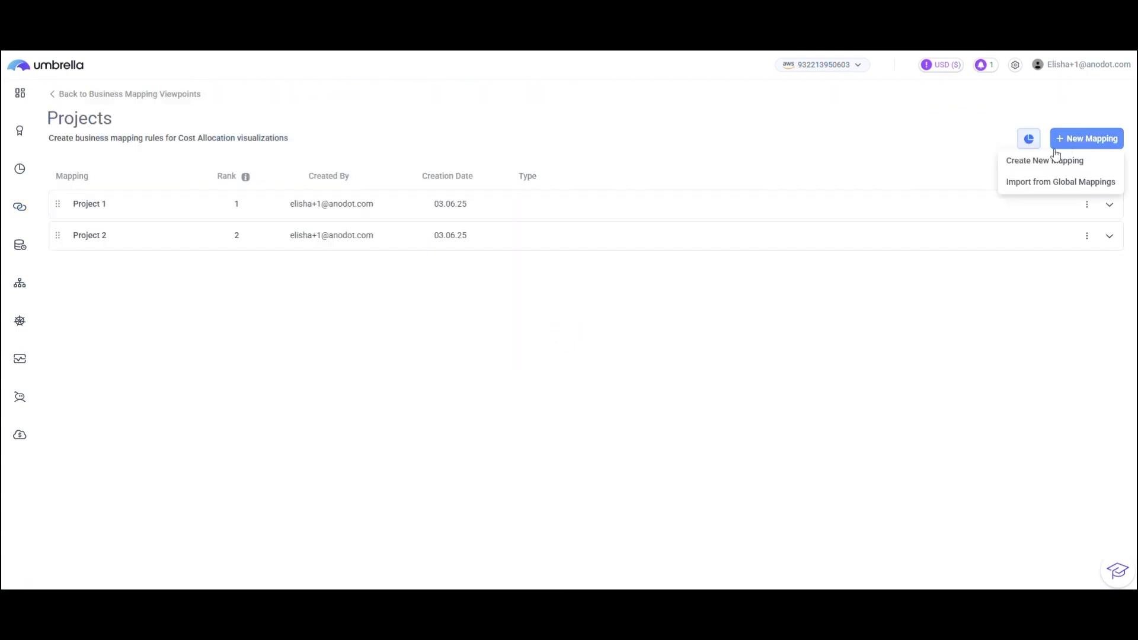
{"action": "left_click", "coordinate": [1013, 160]}
{"action": "left_click", "coordinate": [508, 178]}
{"action": "type", "text": "S"}
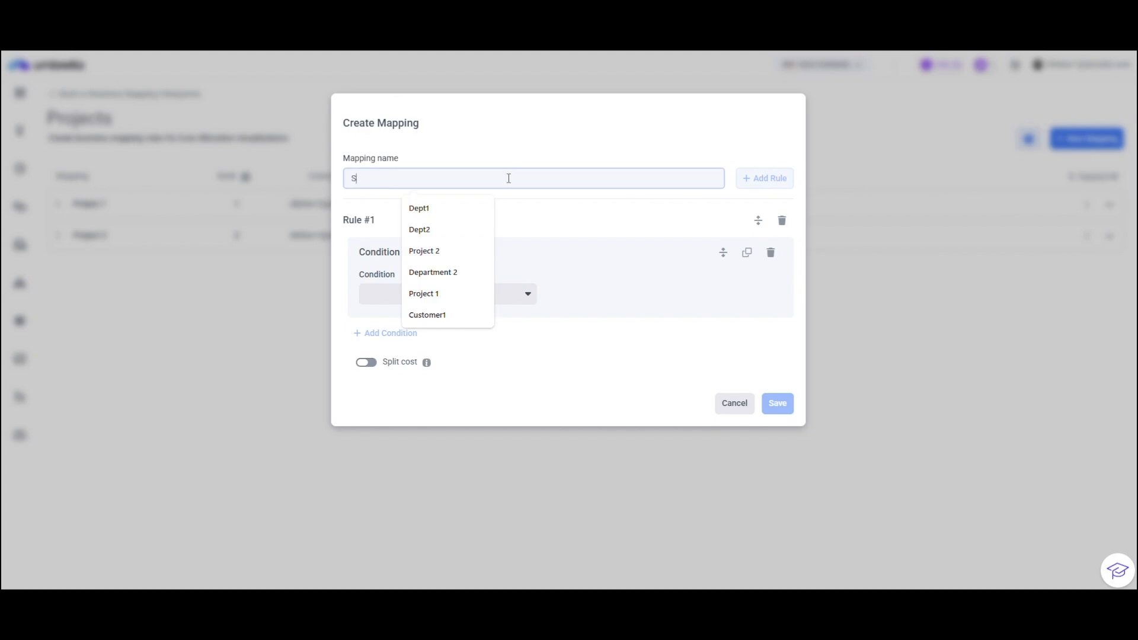
{"action": "type", "text": "hared Support"}
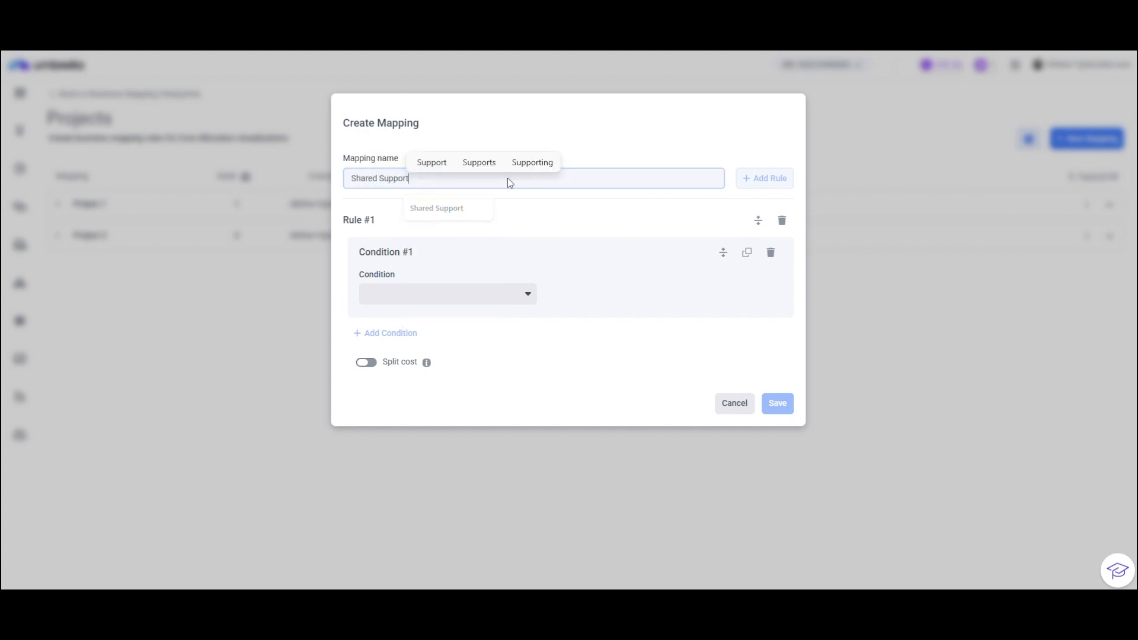
Set the first condition of the Shared Support rule to Service Is AWS Support [Business].
{"action": "left_click", "coordinate": [450, 294]}
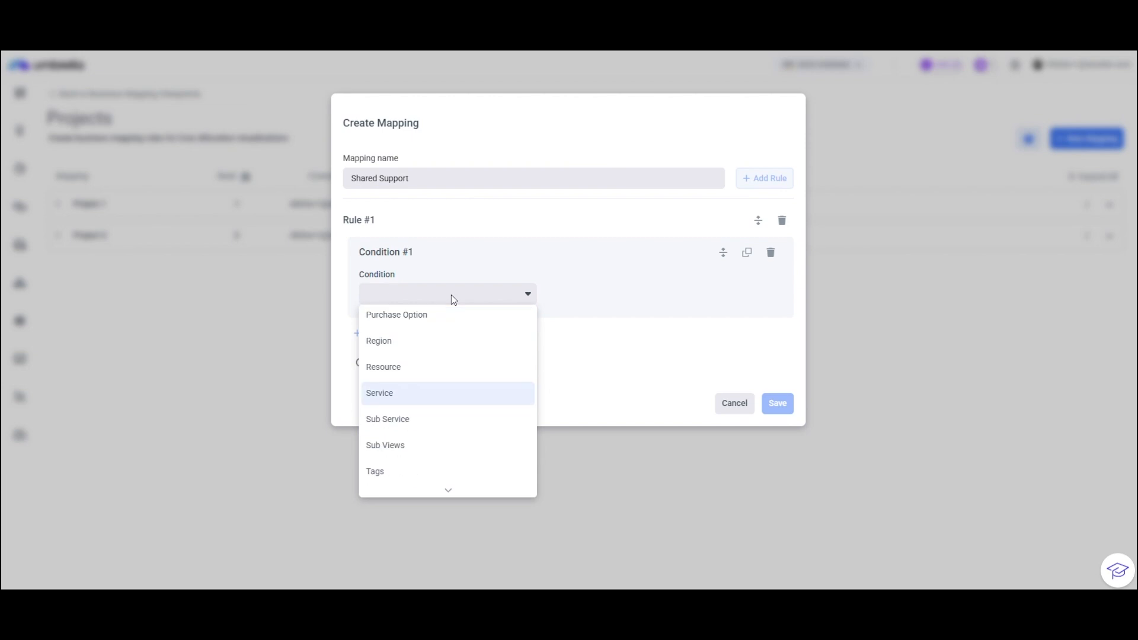
{"action": "left_click", "coordinate": [417, 409]}
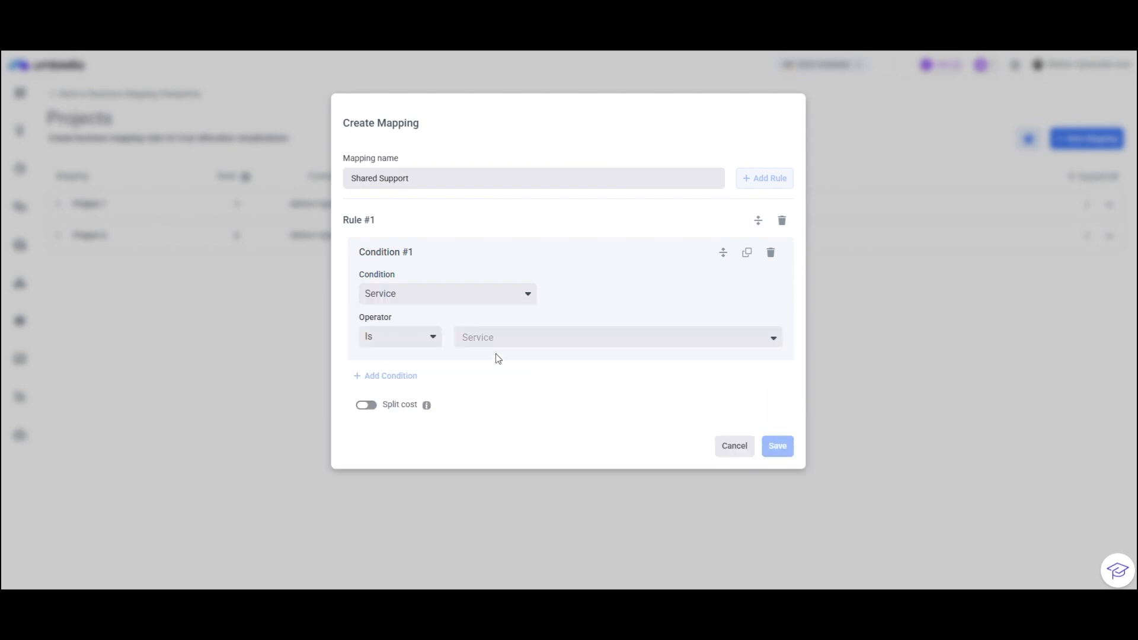
{"action": "left_click", "coordinate": [494, 338]}
{"action": "type", "text": "supp"}
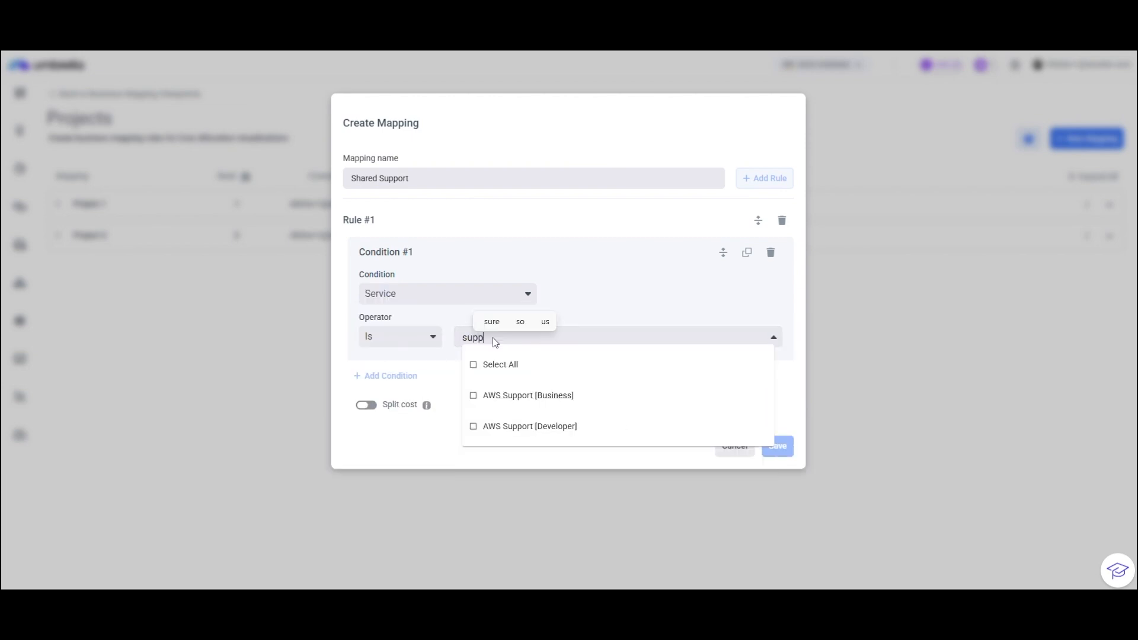
{"action": "left_click", "coordinate": [489, 402]}
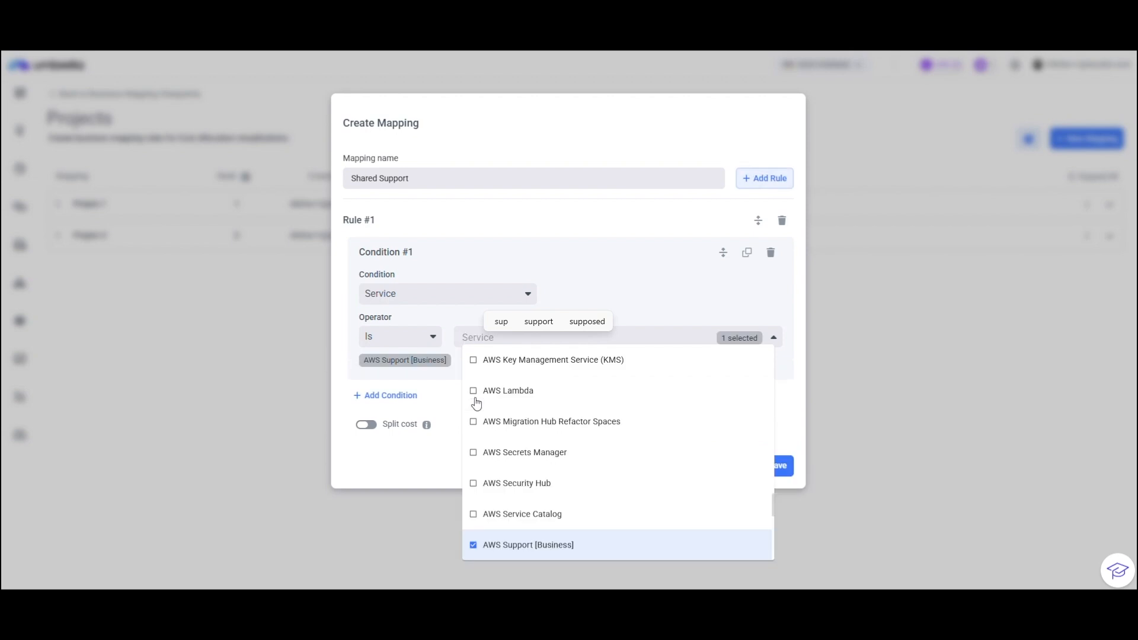
{"action": "left_click", "coordinate": [418, 452]}
Enable cost splitting for the Shared Support rule and select Project 1 and Project 2 as its business mappings.
{"action": "left_click", "coordinate": [368, 424]}
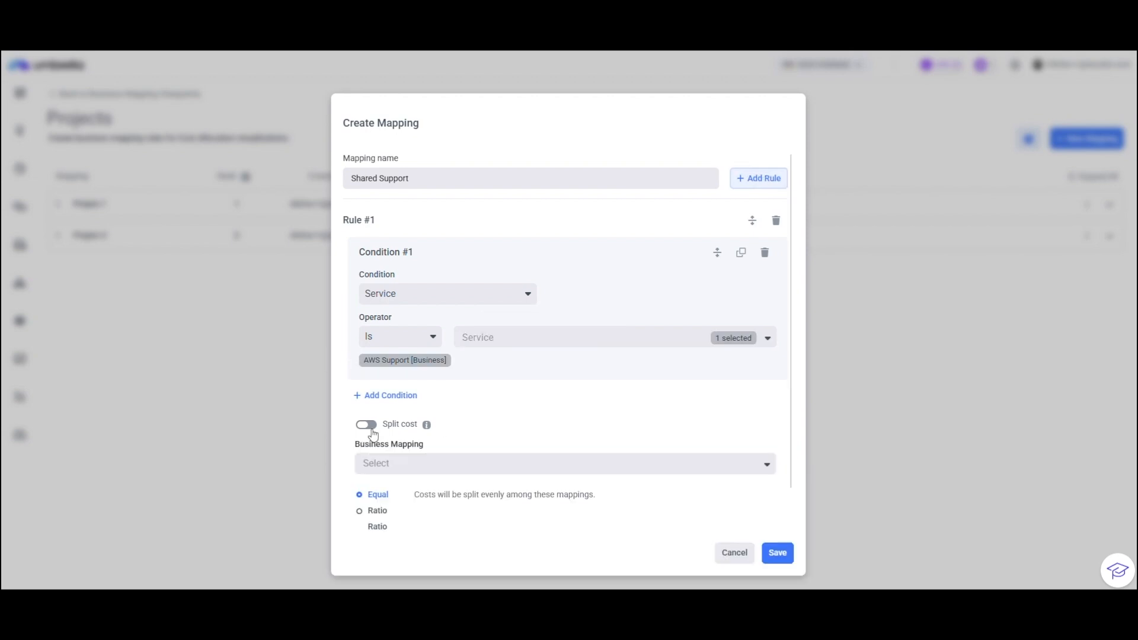
{"action": "scroll", "coordinate": [541, 421], "scroll_direction": "down", "scroll_amount": 1}
{"action": "left_click", "coordinate": [476, 417]}
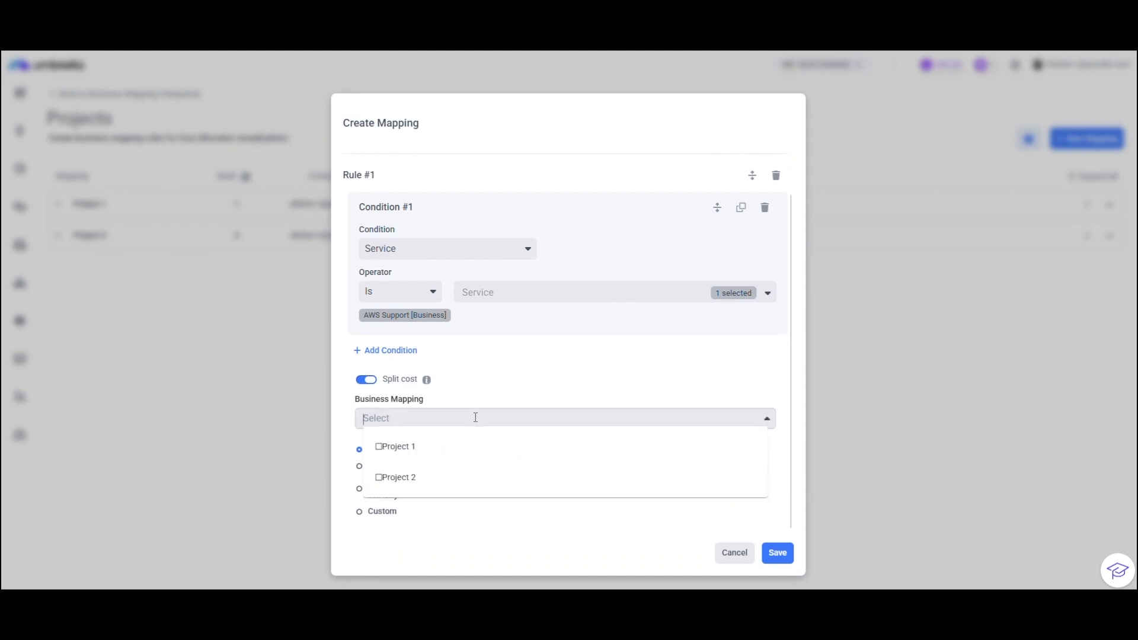
{"action": "left_click", "coordinate": [378, 449]}
{"action": "left_click", "coordinate": [380, 479]}
{"action": "left_click", "coordinate": [503, 378]}
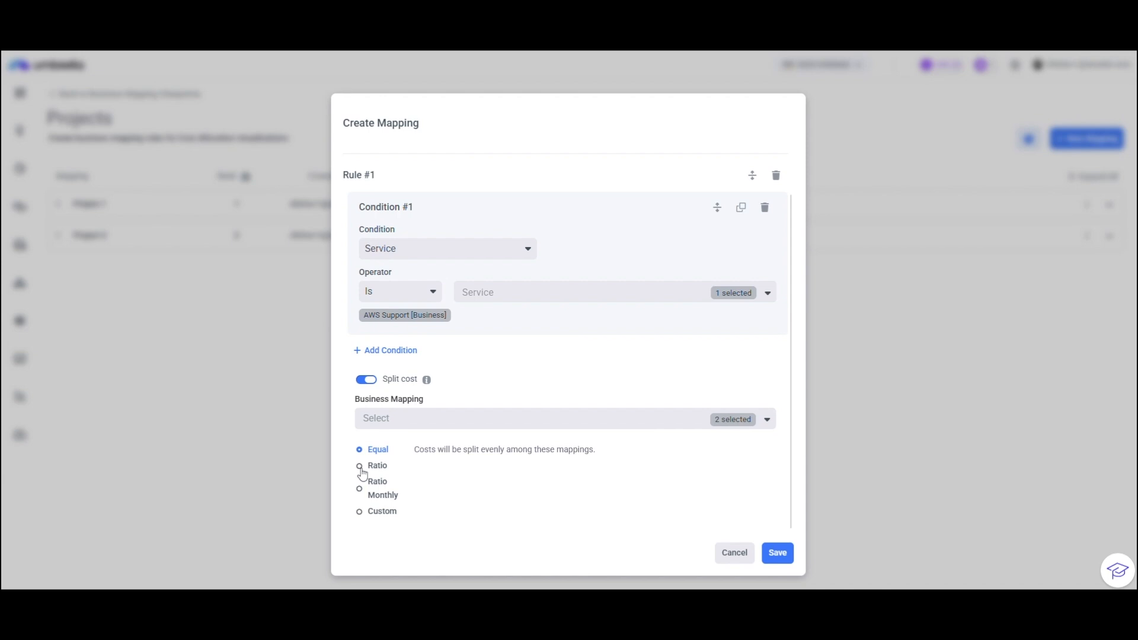
Choose the Custom split and allocate 20% to Project 1 and 80% to Project 2.
{"action": "left_click", "coordinate": [359, 514]}
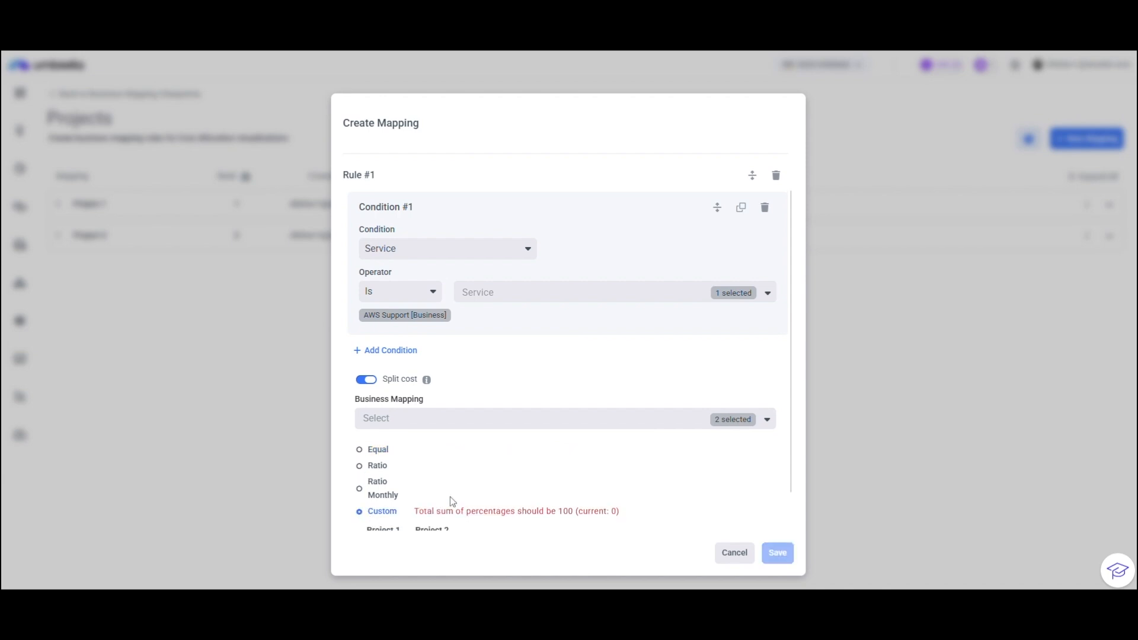
{"action": "scroll", "coordinate": [456, 501], "scroll_direction": "down", "scroll_amount": 1}
{"action": "left_click", "coordinate": [383, 509]}
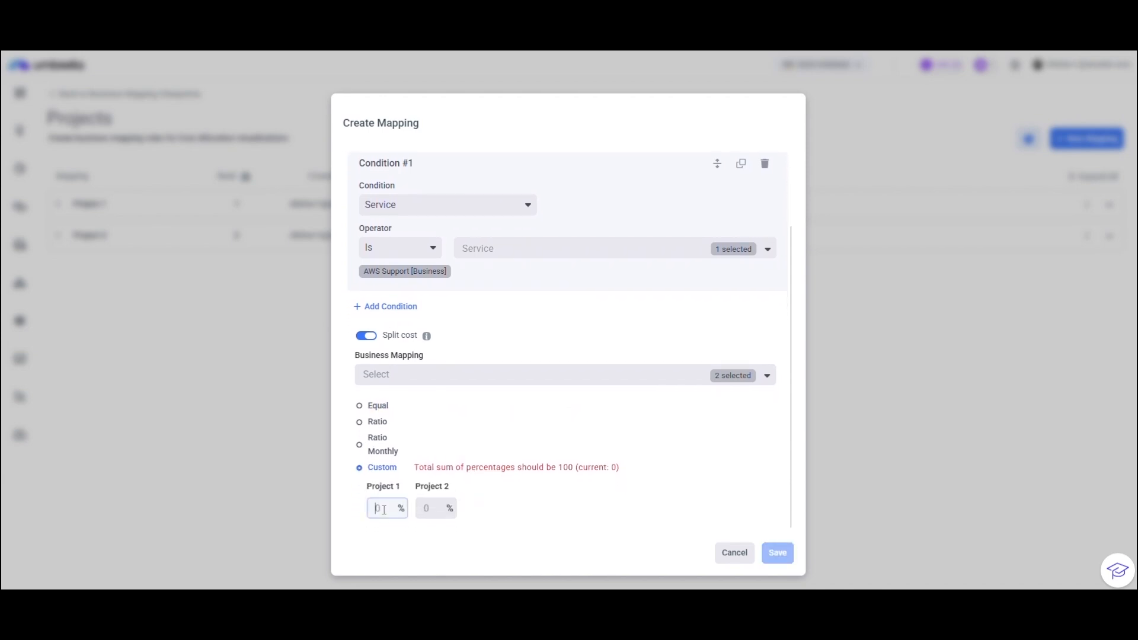
{"action": "type", "text": "20"}
{"action": "left_click", "coordinate": [439, 514]}
{"action": "type", "text": "80"}
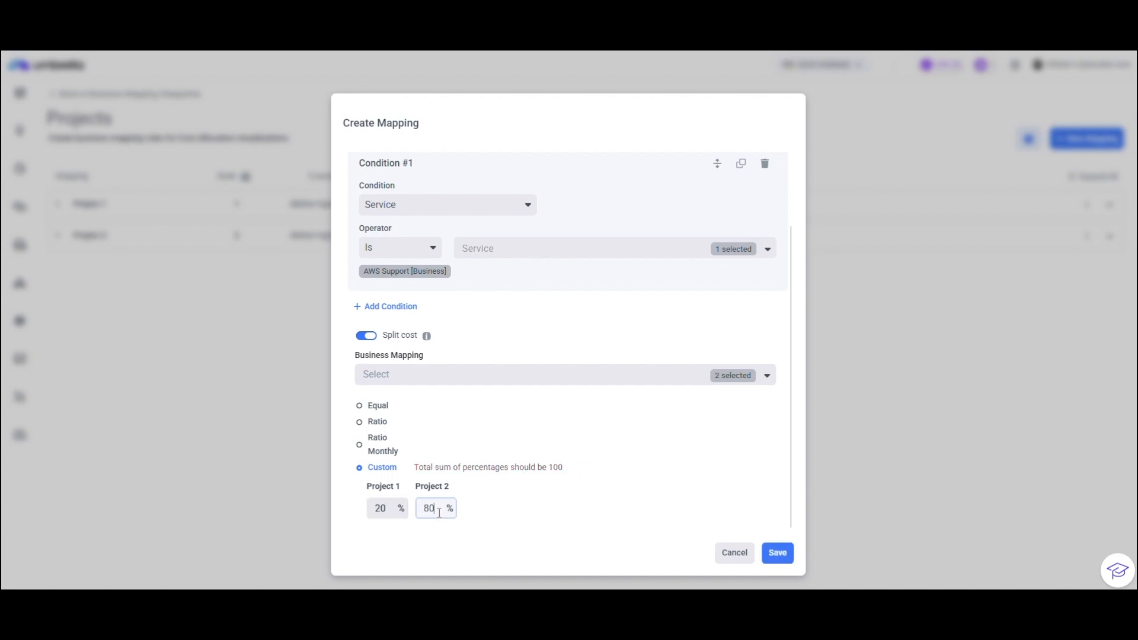
Save the Shared Support mapping and move it to rank 1, above Project 1.
{"action": "left_click", "coordinate": [777, 553]}
{"action": "left_click_drag", "start_coordinate": [148, 264], "coordinate": [155, 211]}
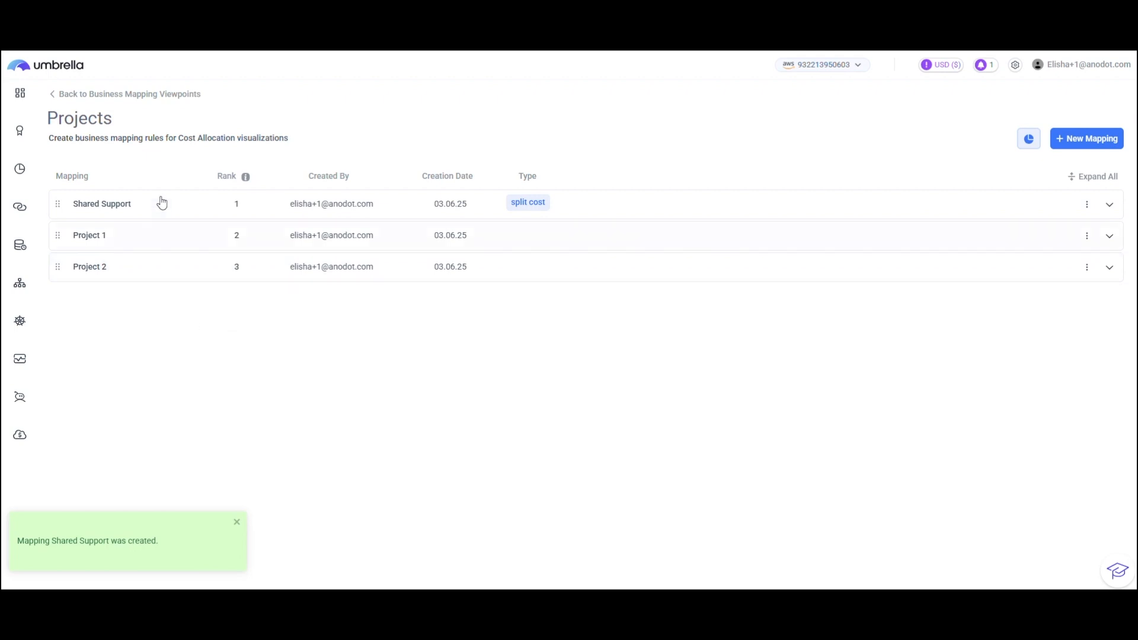
Return to the viewpoints overview and open the Cost & Usage Explorer.
{"action": "left_click", "coordinate": [53, 95]}
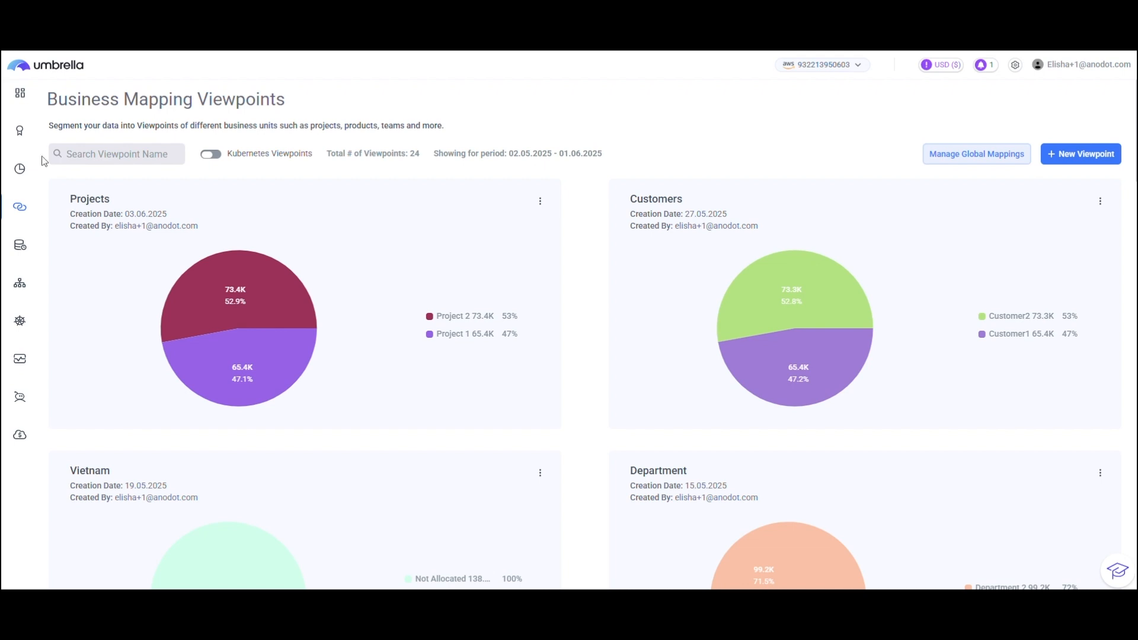
{"action": "left_click", "coordinate": [59, 167]}
{"action": "left_click", "coordinate": [71, 203]}
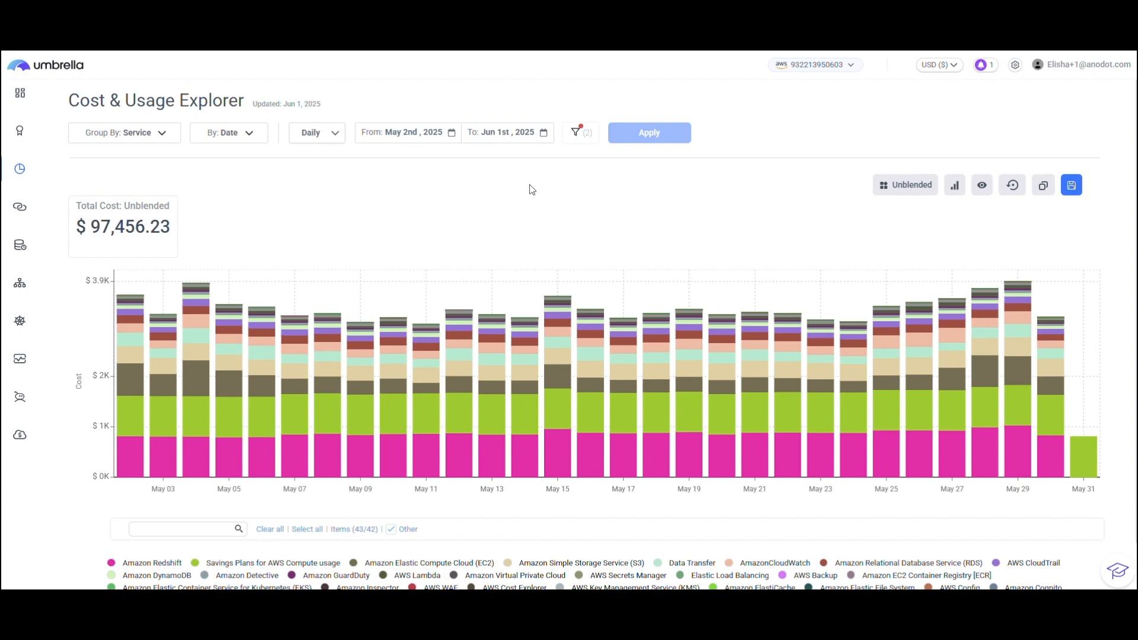
Filter the cost data by the Projects business mapping to include only Project 2, and apply the filter.
{"action": "left_click", "coordinate": [578, 134]}
{"action": "scroll", "coordinate": [219, 370], "scroll_direction": "down", "scroll_amount": 5}
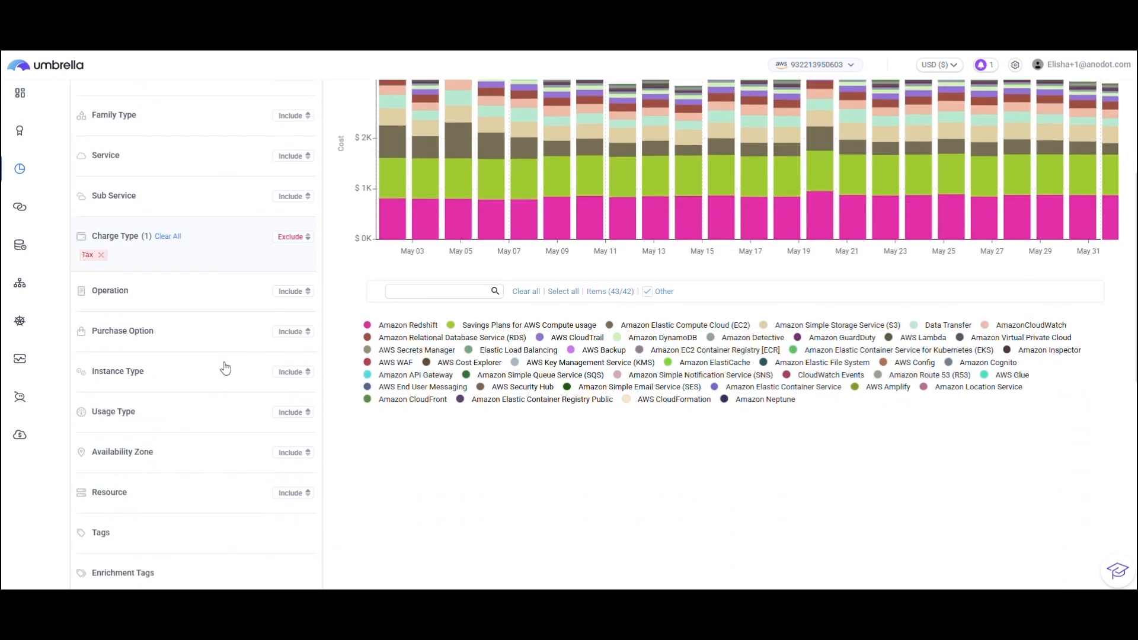
{"action": "scroll", "coordinate": [214, 379], "scroll_direction": "down", "scroll_amount": 3}
{"action": "left_click", "coordinate": [155, 449]}
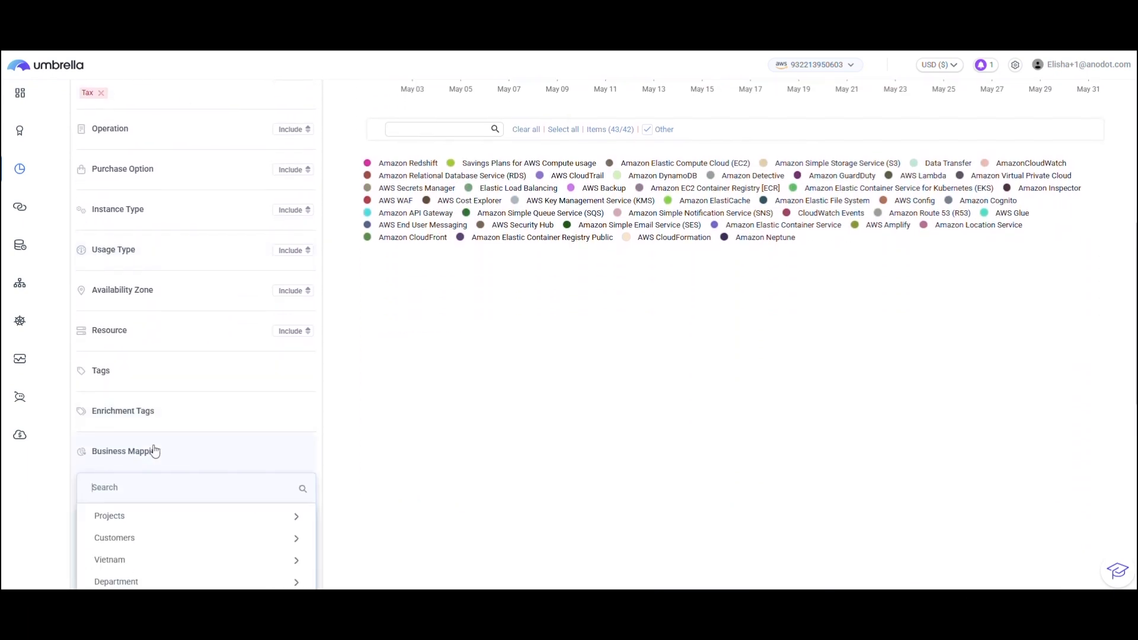
{"action": "scroll", "coordinate": [156, 450], "scroll_direction": "down", "scroll_amount": 2}
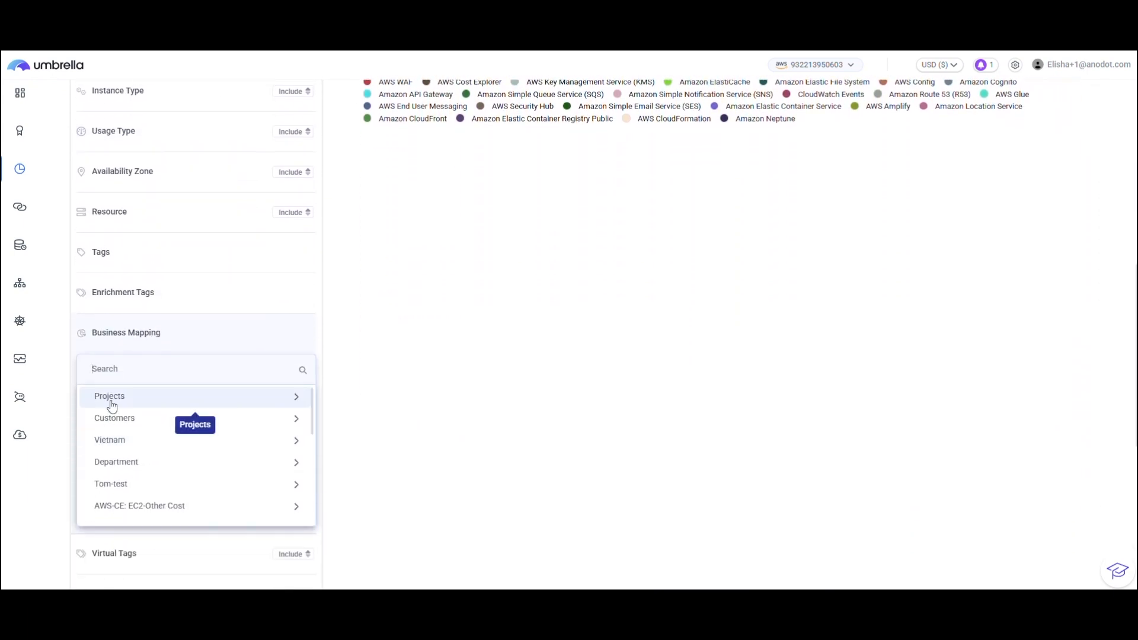
{"action": "left_click", "coordinate": [112, 405]}
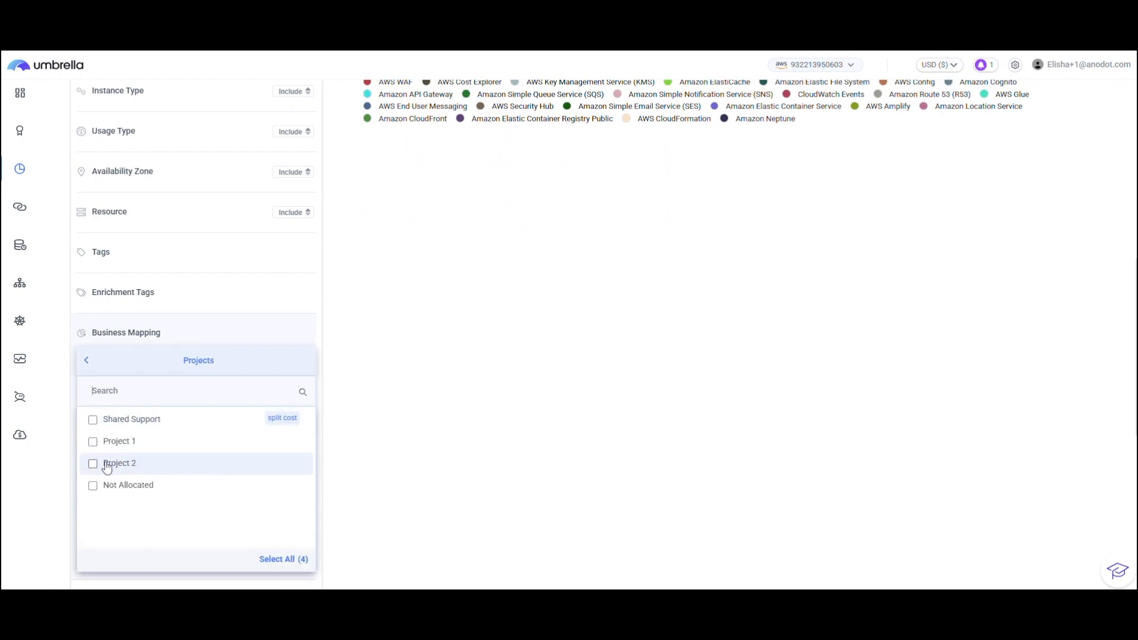
{"action": "left_click", "coordinate": [93, 463]}
{"action": "left_click", "coordinate": [498, 407]}
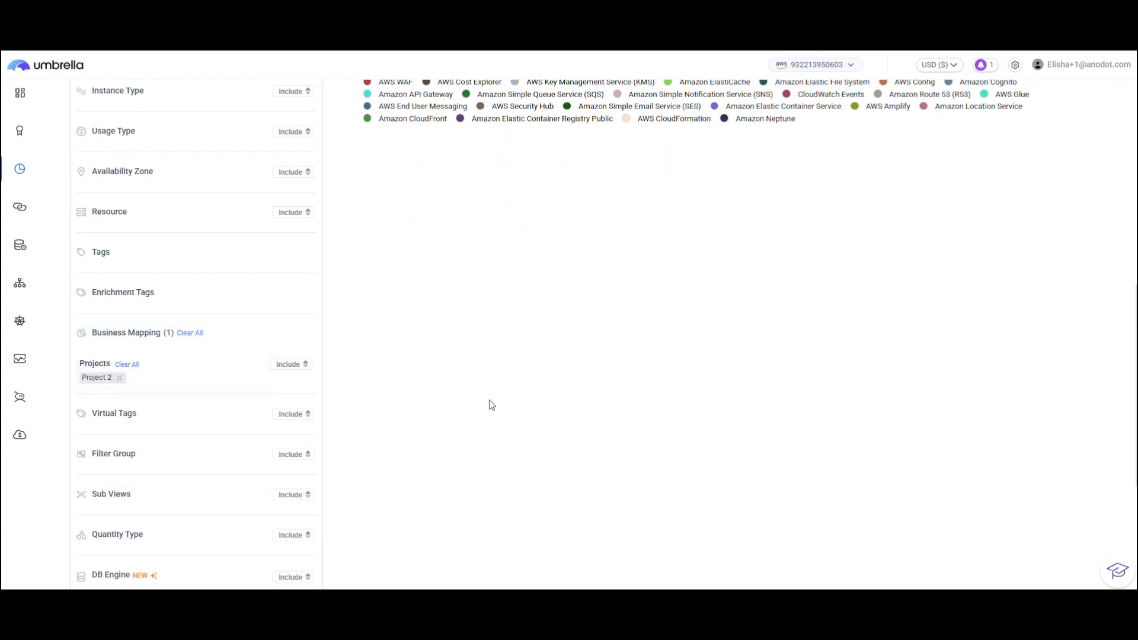
{"action": "scroll", "coordinate": [496, 391], "scroll_direction": "up", "scroll_amount": 10}
{"action": "left_click", "coordinate": [647, 133]}
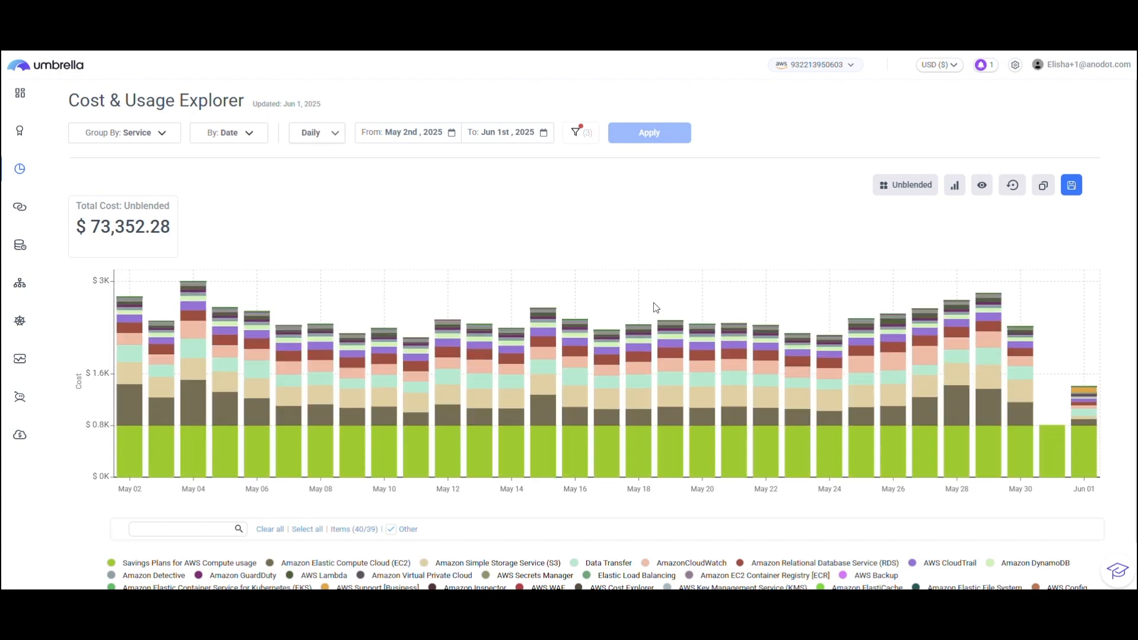
Set the date range to Mar 1st, 2025 through May 6th, 2025 and apply it to the cost chart.
{"action": "scroll", "coordinate": [659, 307], "scroll_direction": "down", "scroll_amount": 2}
{"action": "scroll", "coordinate": [640, 297], "scroll_direction": "up", "scroll_amount": 2}
{"action": "left_click", "coordinate": [392, 144]}
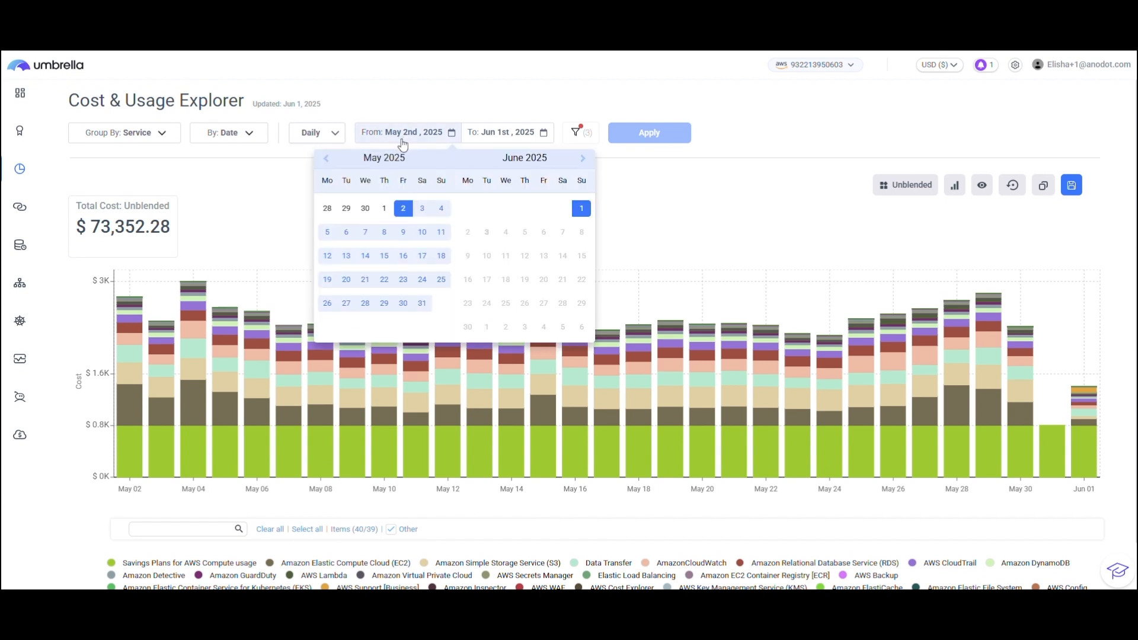
{"action": "left_click", "coordinate": [326, 159]}
{"action": "left_click", "coordinate": [326, 159]}
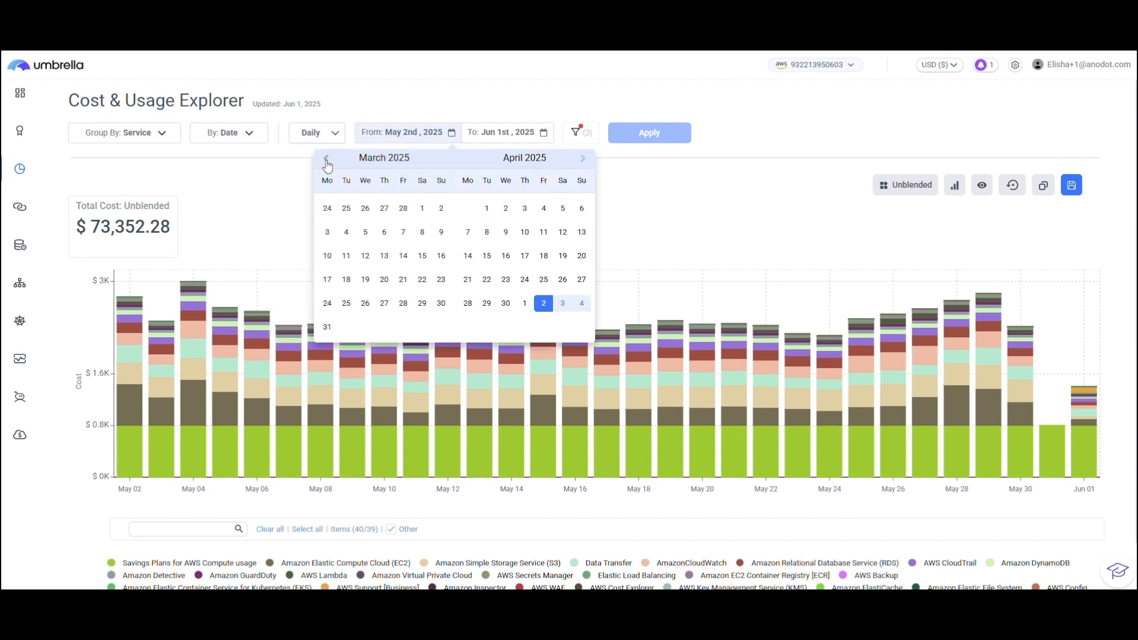
{"action": "left_click", "coordinate": [429, 219]}
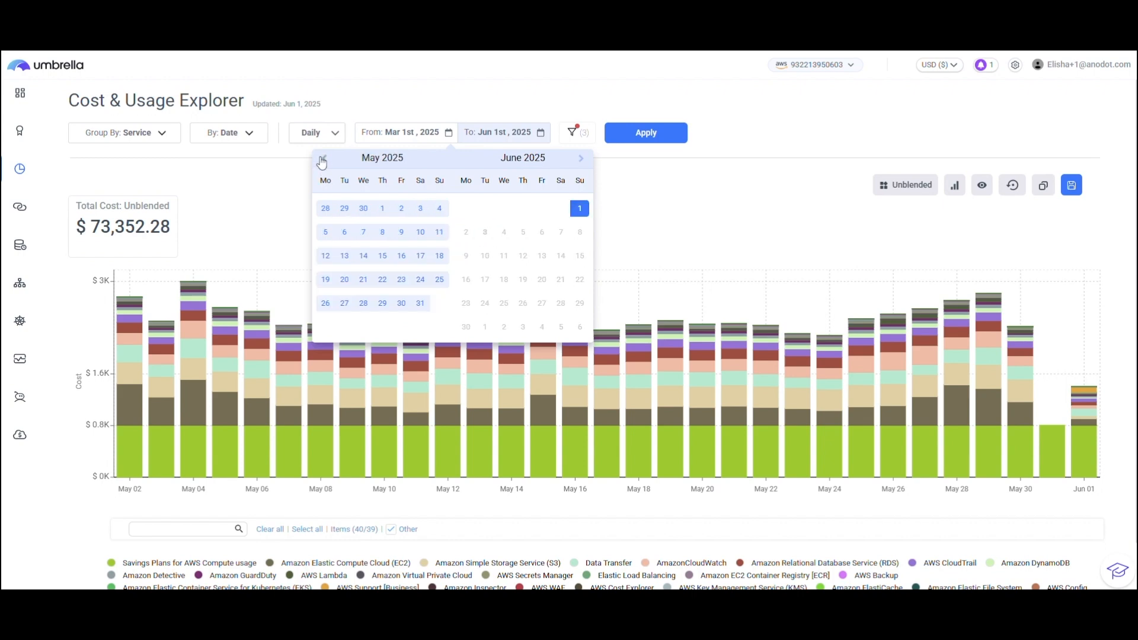
{"action": "left_click", "coordinate": [345, 232]}
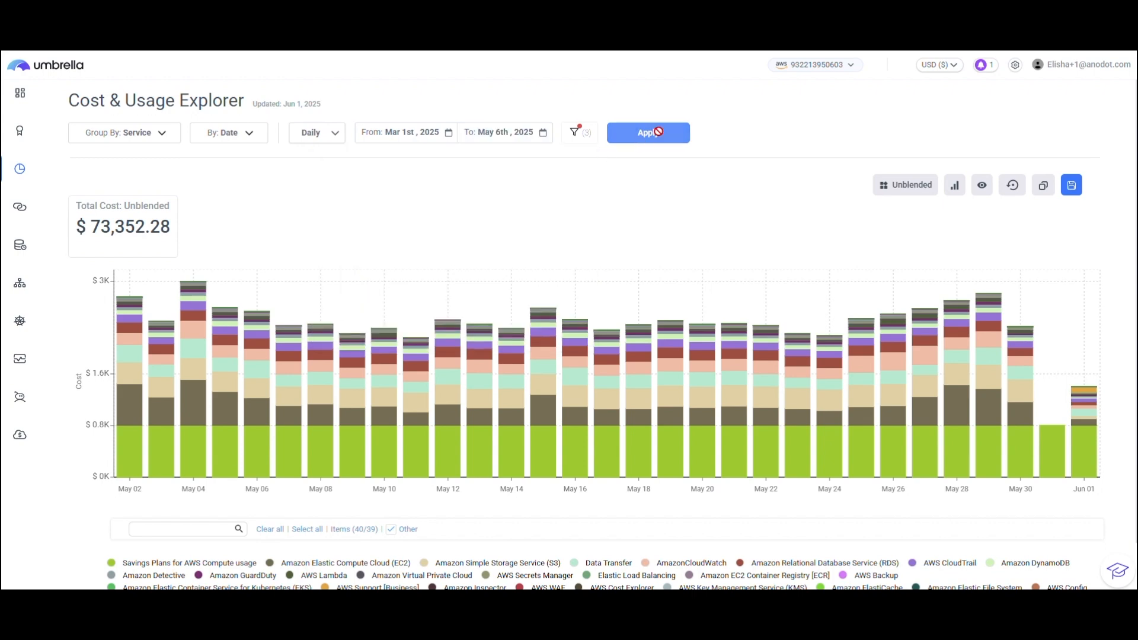
{"action": "left_click", "coordinate": [646, 133]}
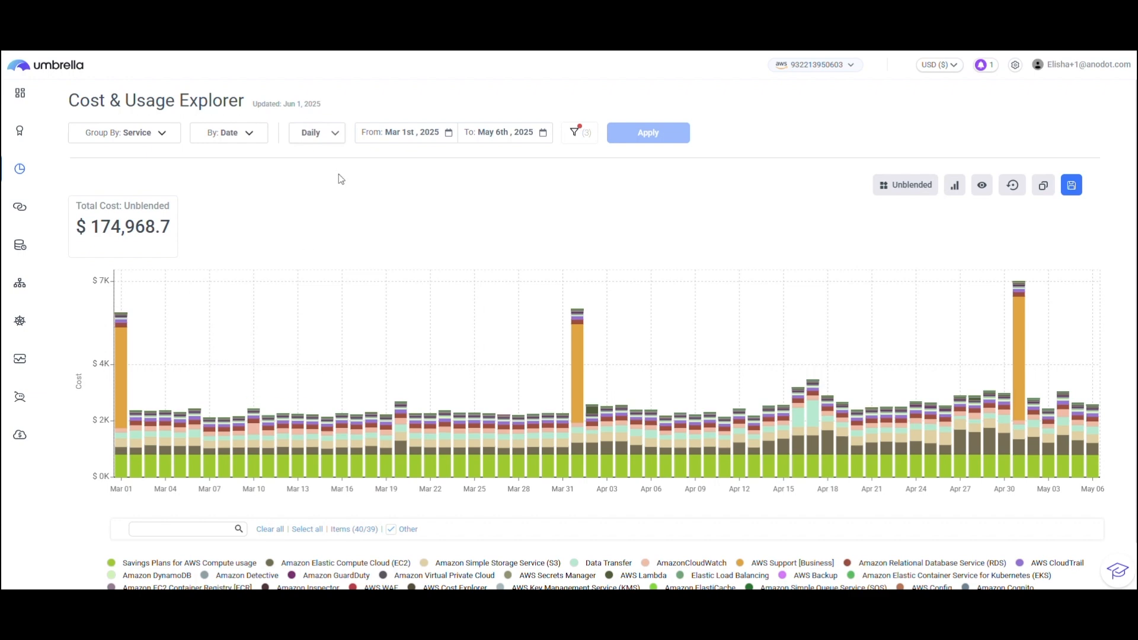
Switch the chart granularity to Monthly, set the range to Jan 2025 through May 2025 and apply it.
{"action": "left_click", "coordinate": [325, 137]}
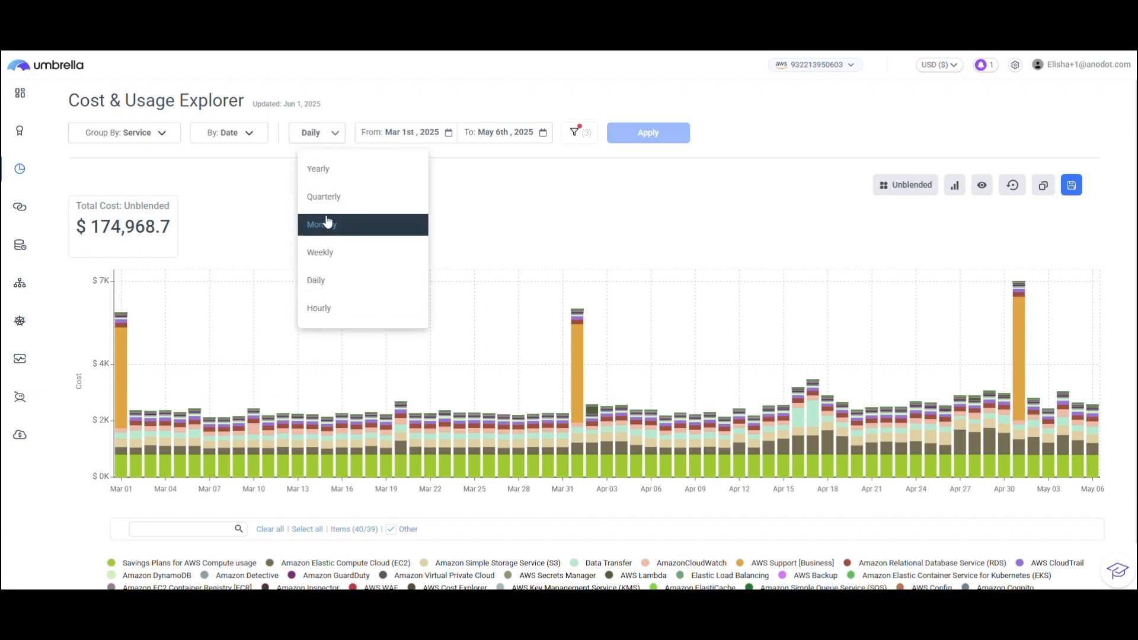
{"action": "left_click", "coordinate": [393, 137]}
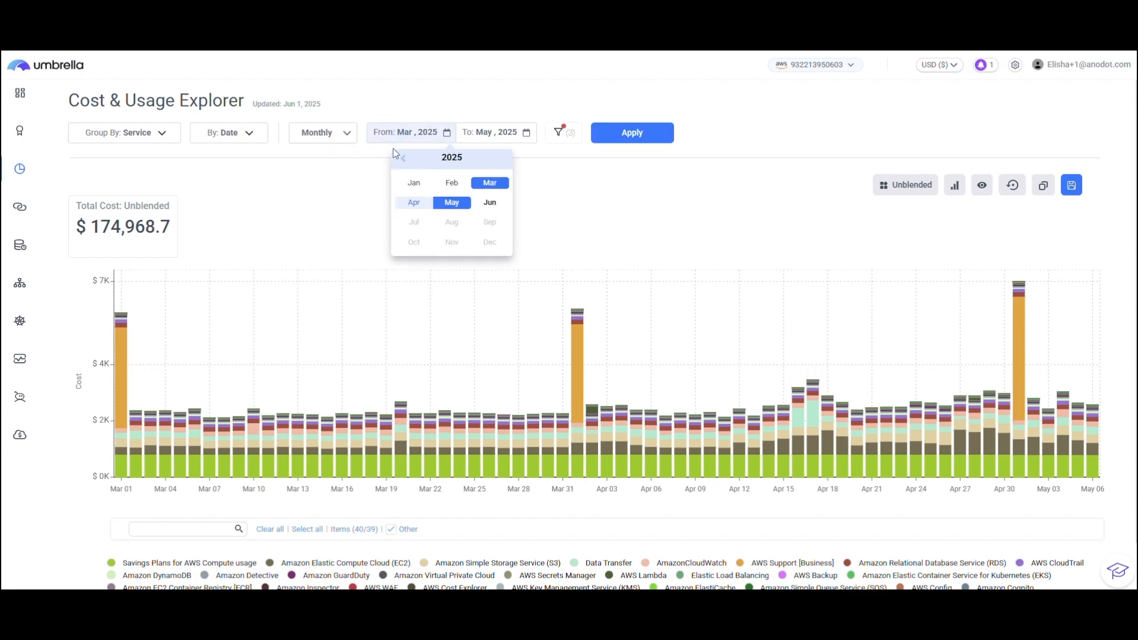
{"action": "left_click", "coordinate": [414, 183]}
{"action": "left_click", "coordinate": [480, 132]}
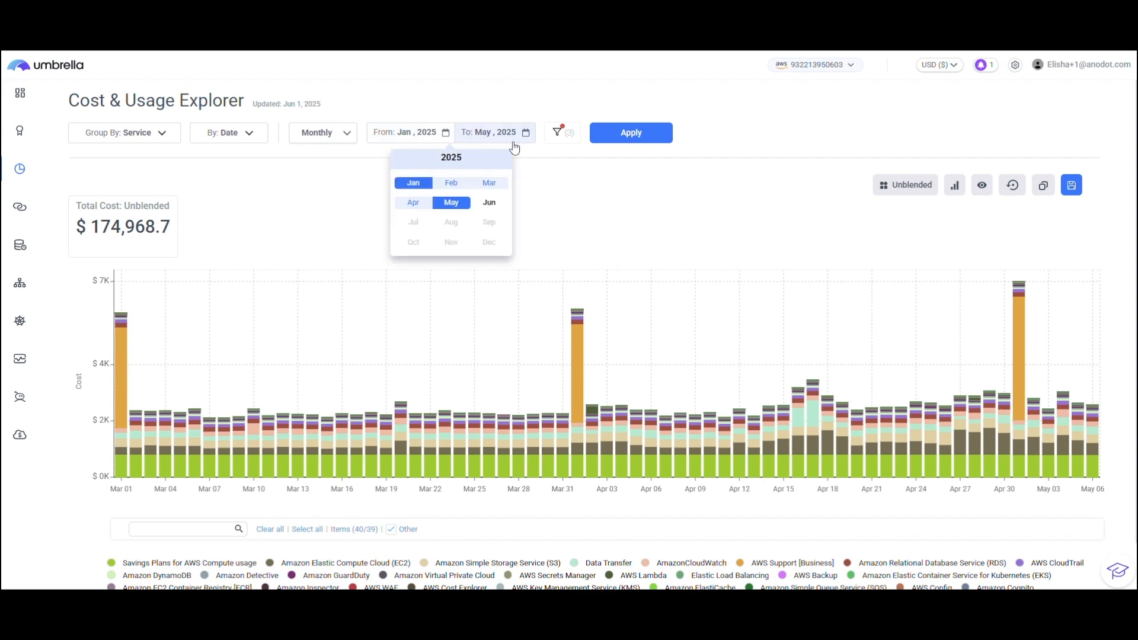
{"action": "left_click", "coordinate": [623, 134]}
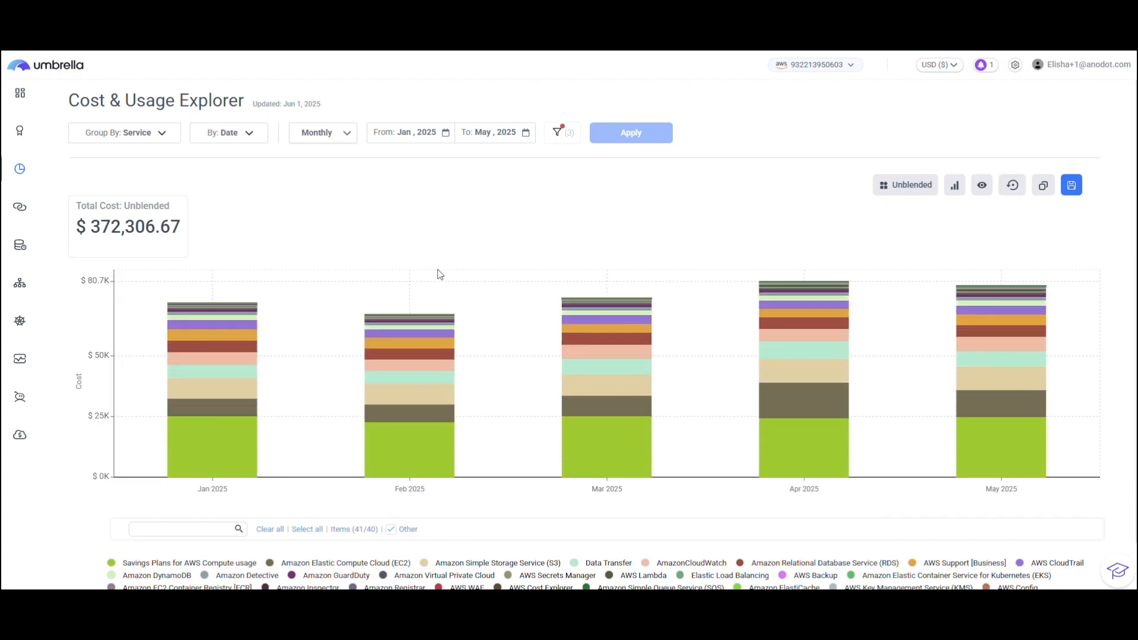
Add the total trend line with monthly cost labels to the stacked bar chart.
{"action": "left_click", "coordinate": [957, 188]}
{"action": "left_click", "coordinate": [917, 210]}
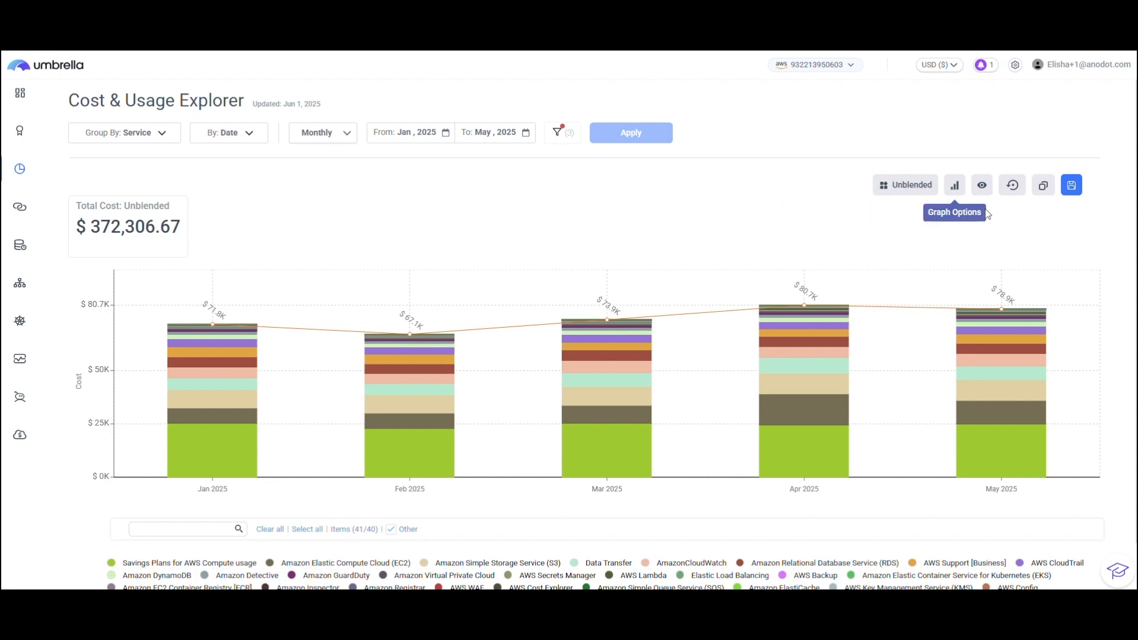
Start saving the monthly Project 2 cost chart as a report and name it Project 2 team.
{"action": "left_click", "coordinate": [1068, 190]}
{"action": "left_click", "coordinate": [1007, 207]}
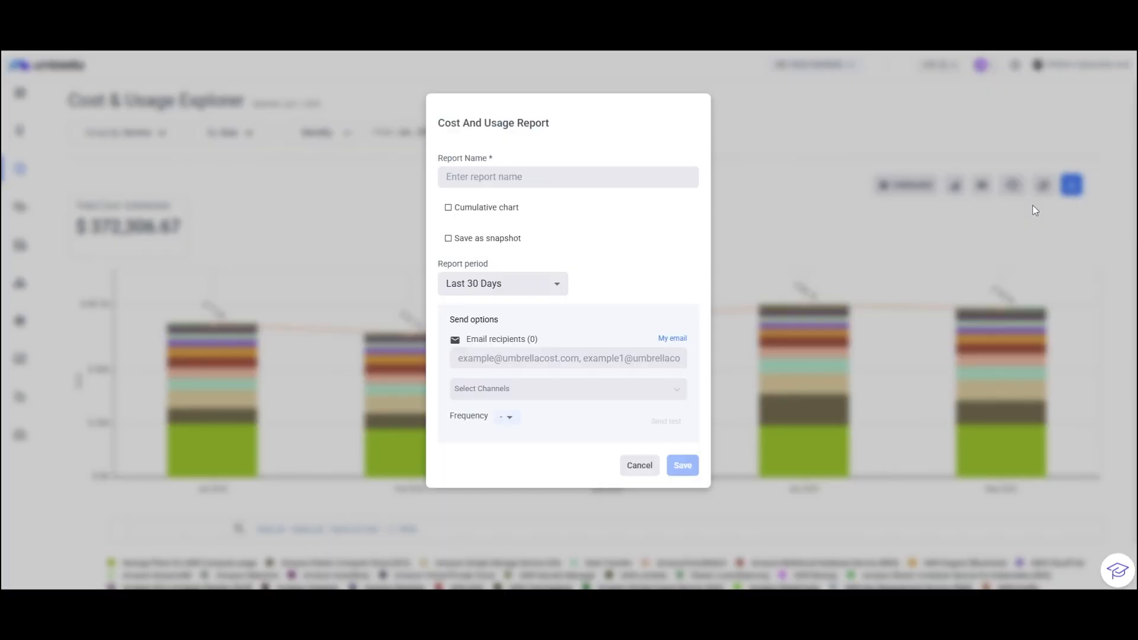
{"action": "left_click", "coordinate": [541, 176]}
{"action": "type", "text": "Pro"}
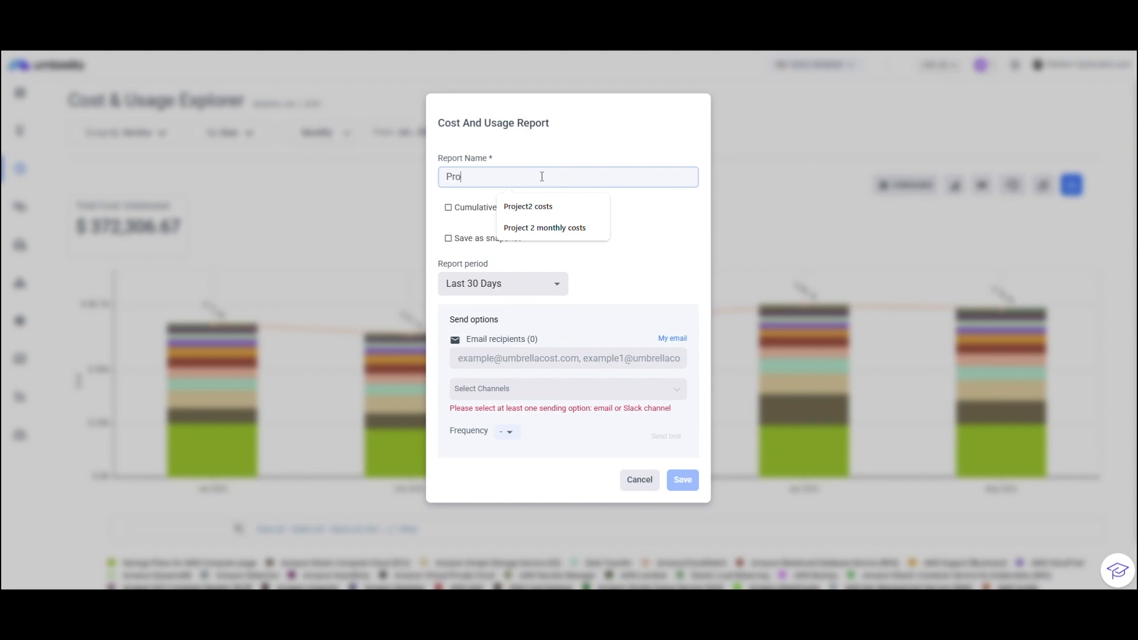
{"action": "type", "text": "ject 2 team"}
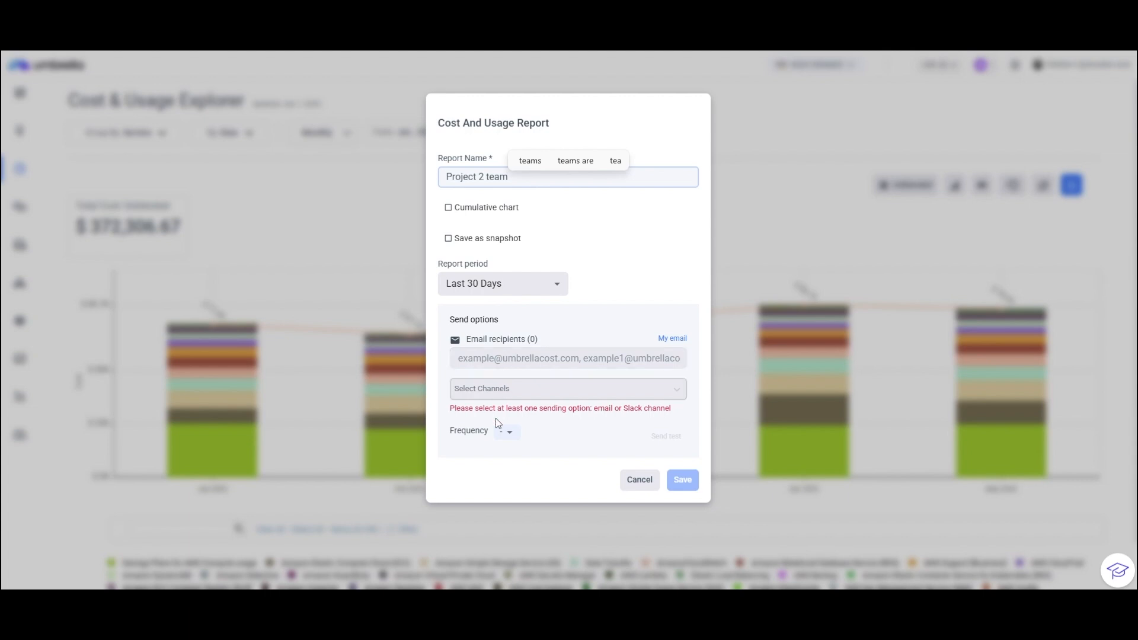
Set the report's send frequency to Monthly and its period to Previous 3 months, and discard the report.
{"action": "left_click", "coordinate": [507, 432]}
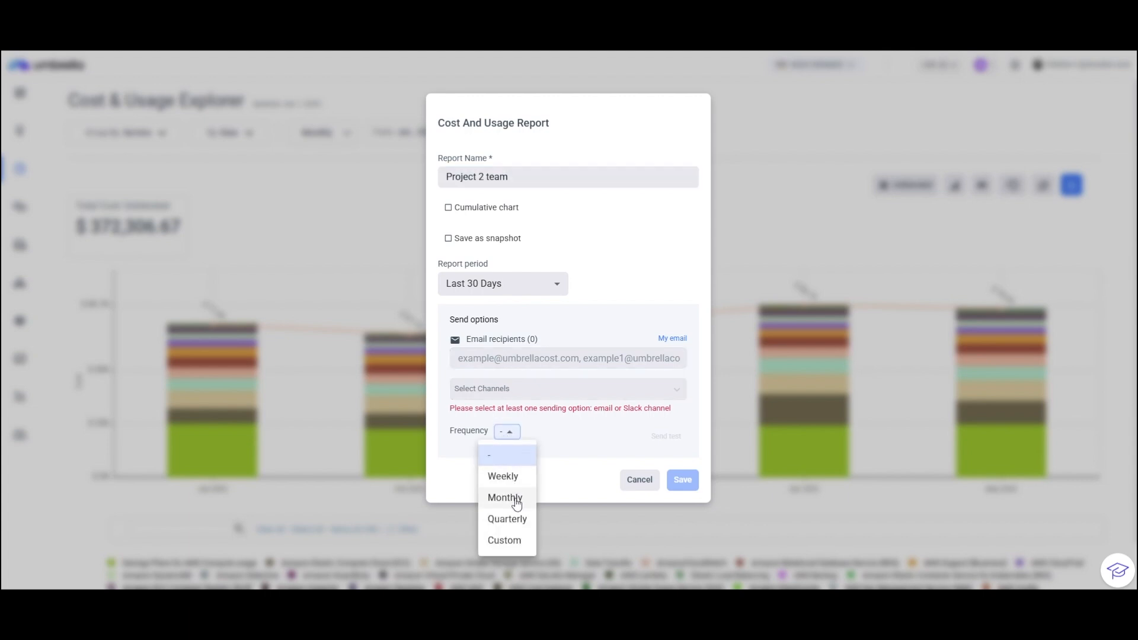
{"action": "left_click", "coordinate": [516, 500]}
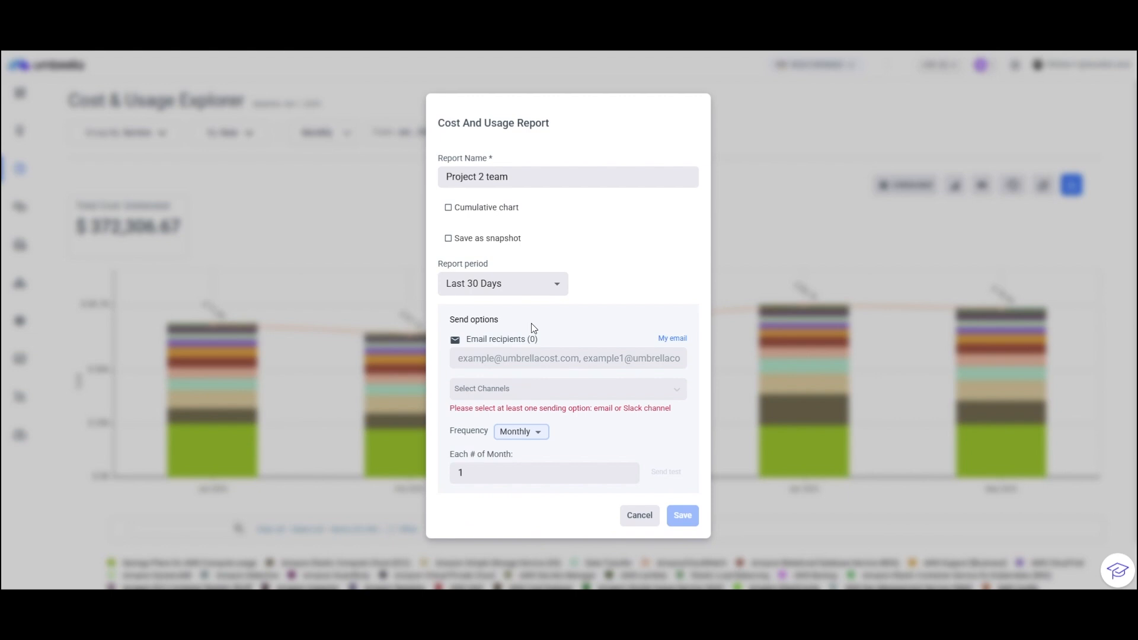
{"action": "left_click", "coordinate": [531, 291]}
{"action": "scroll", "coordinate": [510, 386], "scroll_direction": "down", "scroll_amount": 3}
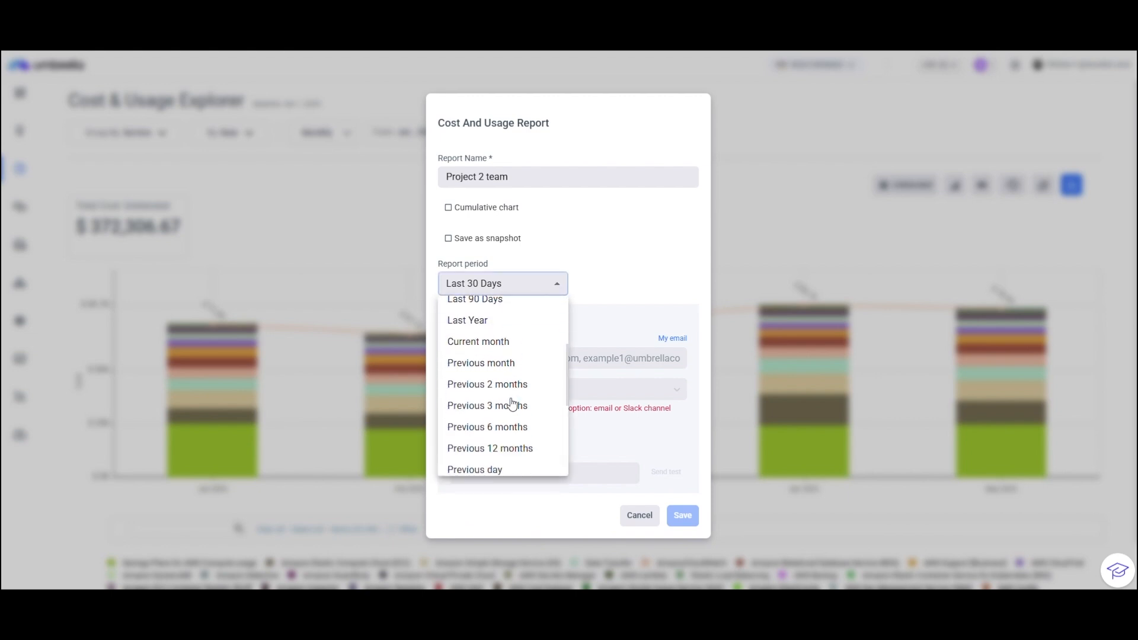
{"action": "left_click", "coordinate": [507, 412]}
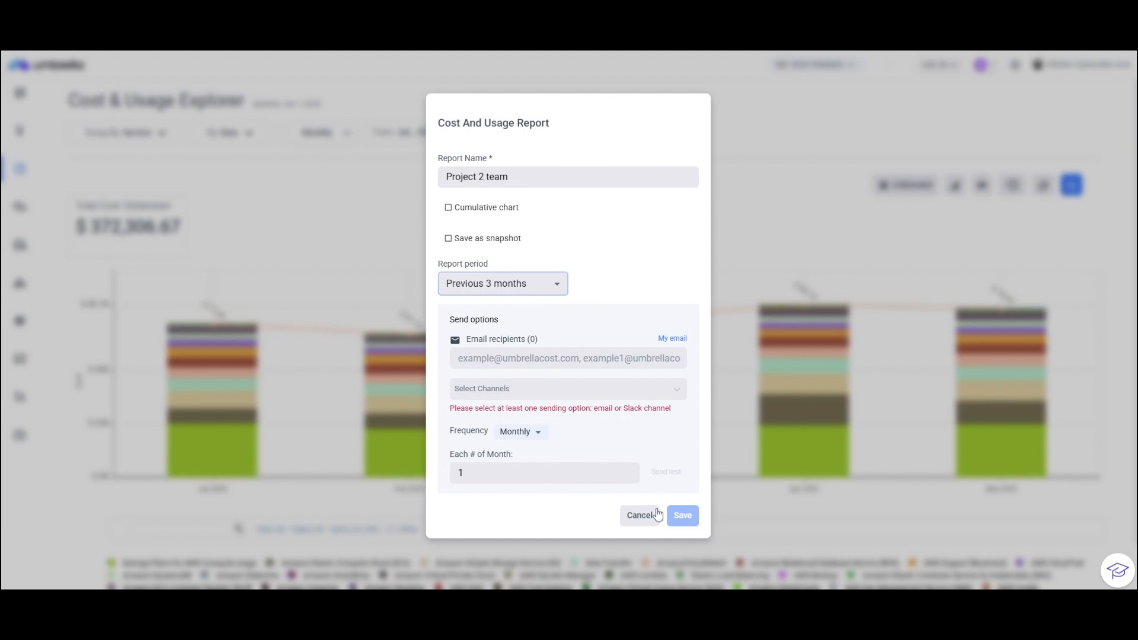
{"action": "left_click", "coordinate": [647, 518]}
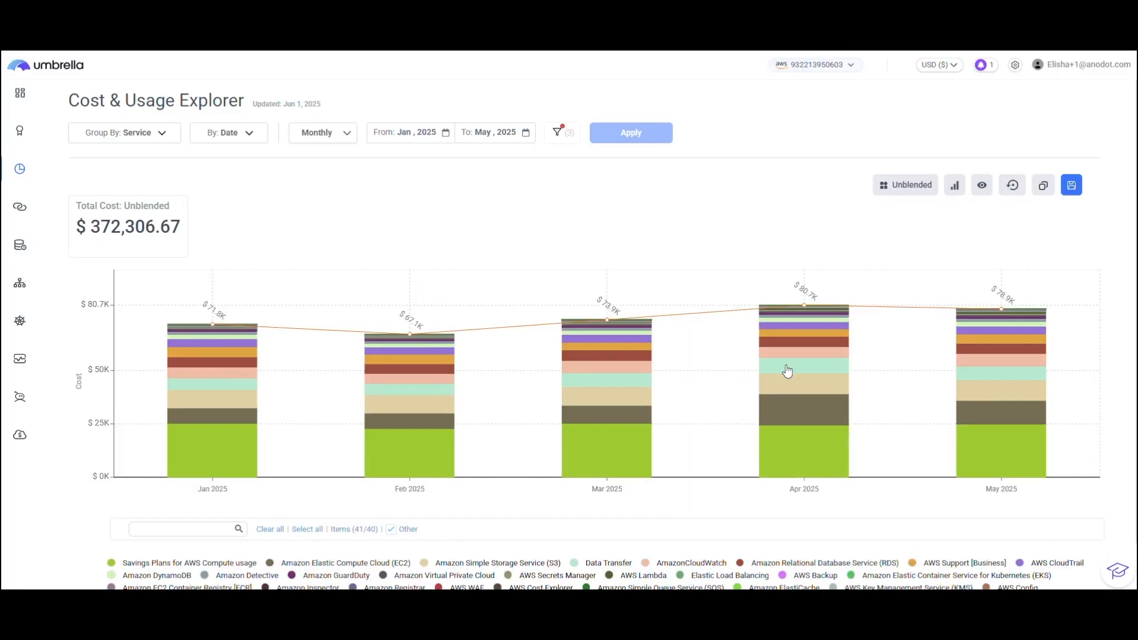
Reset the cost explorer, group the costs by the Projects business mapping viewpoint and apply the grouping.
{"action": "left_click", "coordinate": [1012, 185]}
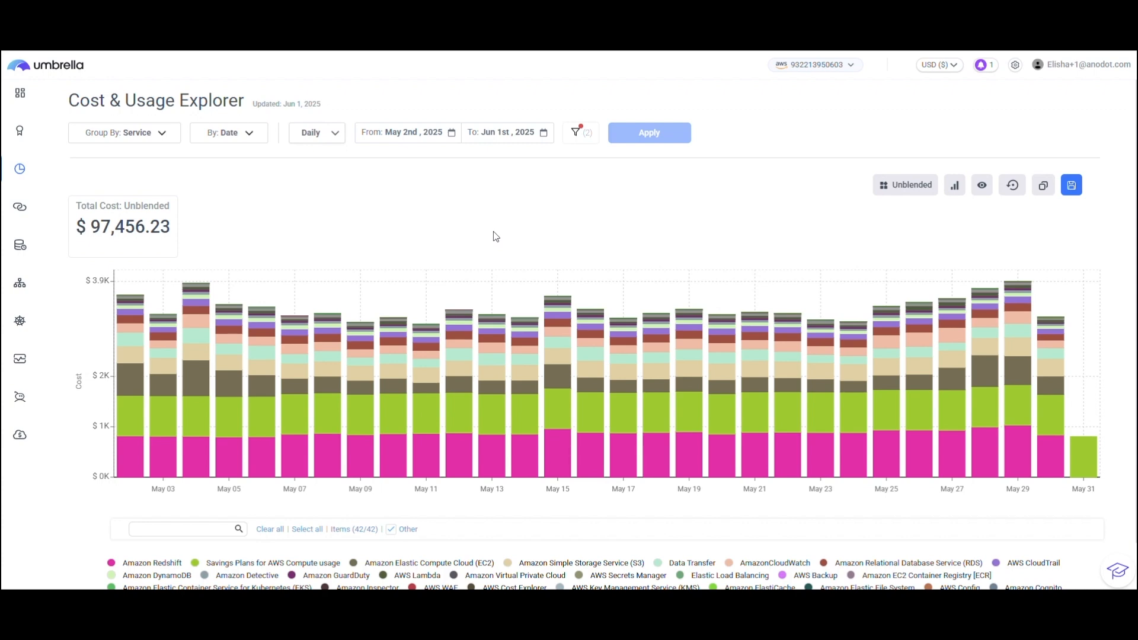
{"action": "left_click", "coordinate": [125, 141]}
{"action": "scroll", "coordinate": [143, 435], "scroll_direction": "down", "scroll_amount": 2}
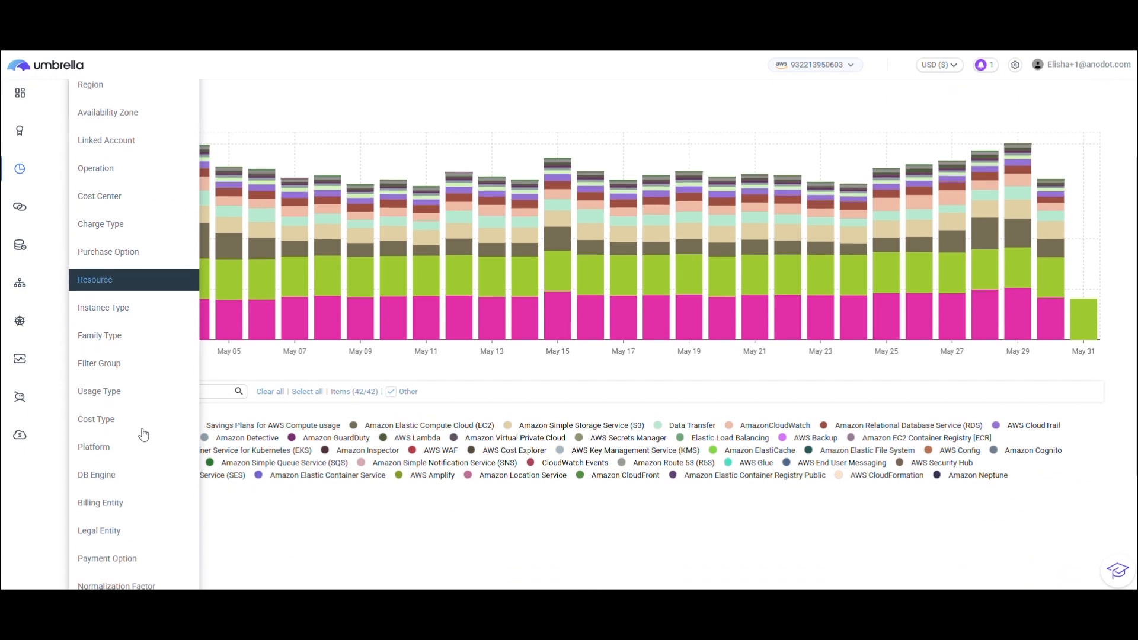
{"action": "scroll", "coordinate": [134, 456], "scroll_direction": "down", "scroll_amount": 2}
{"action": "scroll", "coordinate": [133, 477], "scroll_direction": "down", "scroll_amount": 1}
{"action": "left_click", "coordinate": [131, 479]}
{"action": "left_click", "coordinate": [235, 408]}
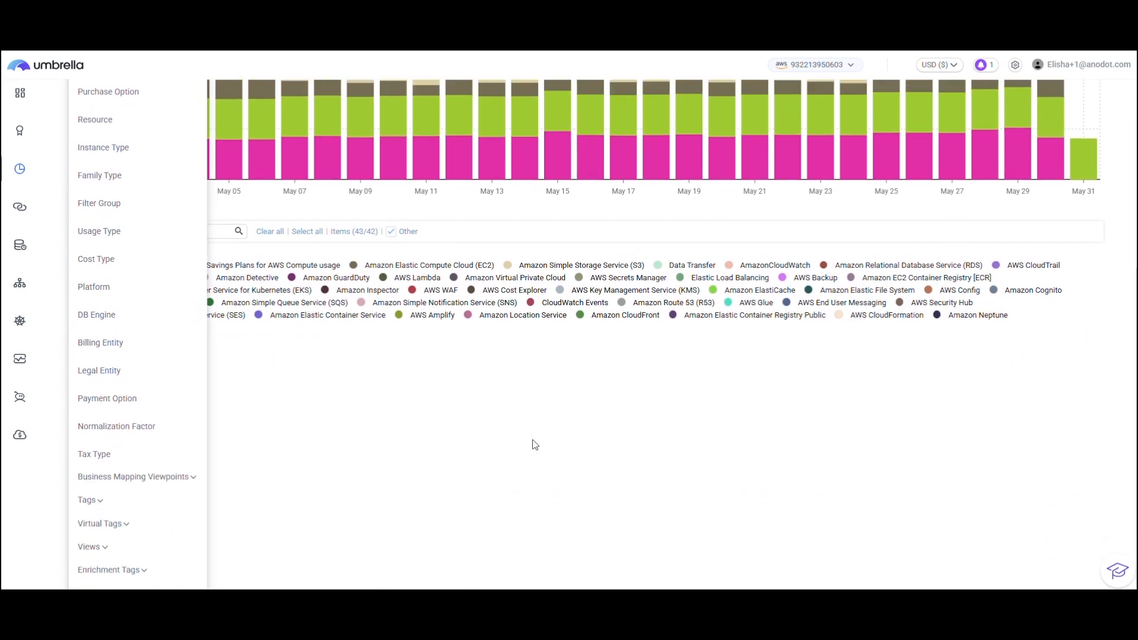
{"action": "scroll", "coordinate": [535, 444], "scroll_direction": "up", "scroll_amount": 5}
{"action": "left_click", "coordinate": [696, 136]}
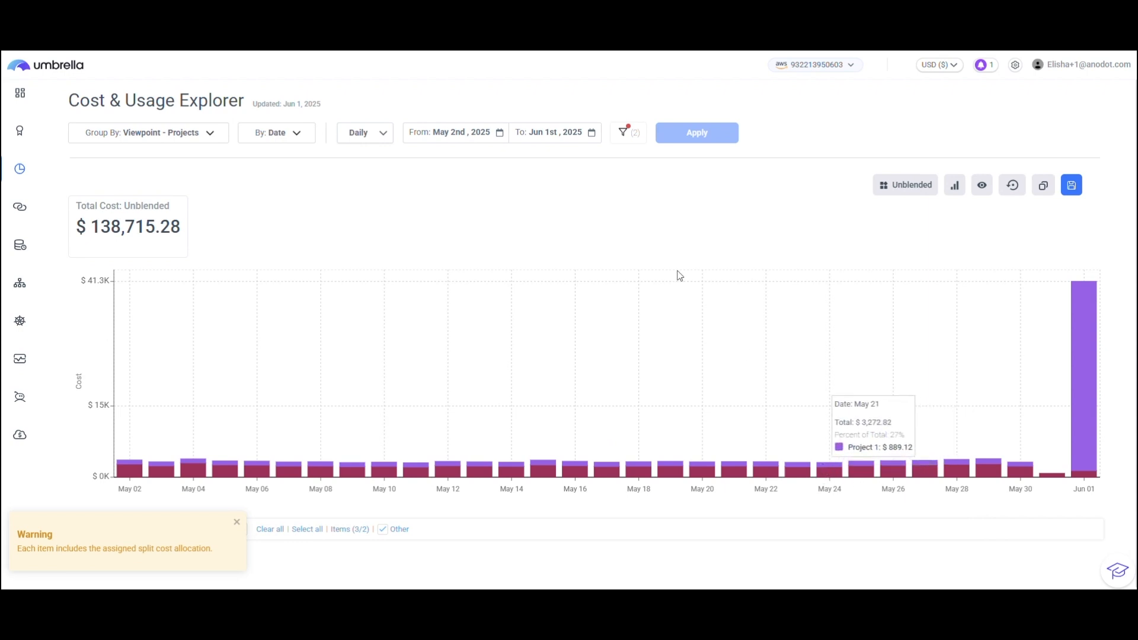
Set the projects chart to Monthly granularity from Jan 2025 to May 2025 and apply it.
{"action": "left_click", "coordinate": [377, 138]}
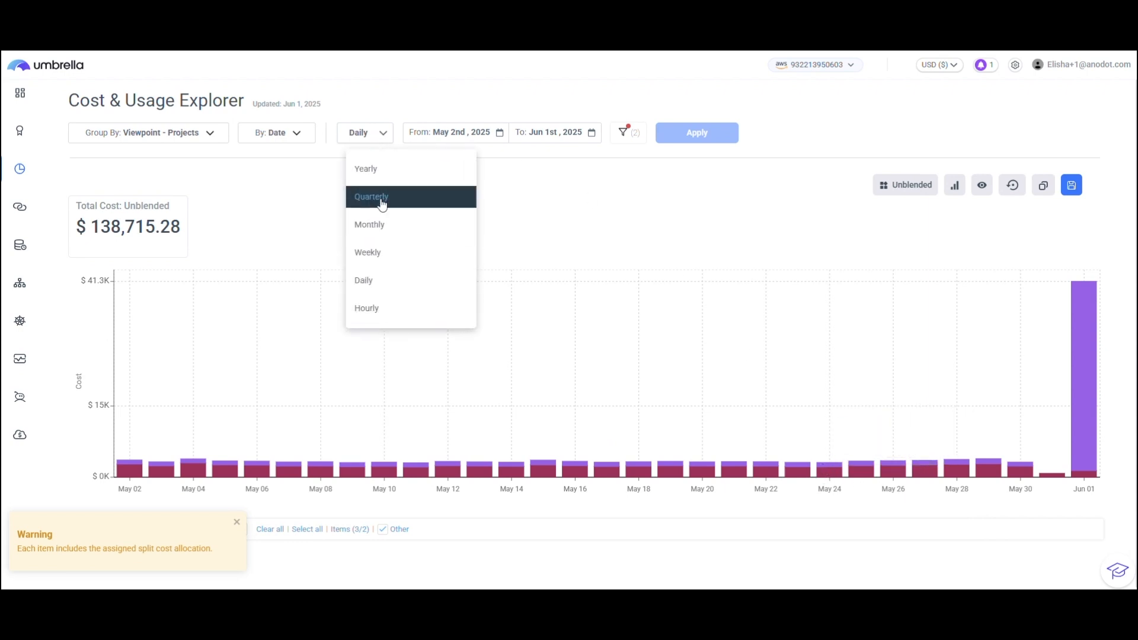
{"action": "left_click", "coordinate": [377, 225]}
{"action": "left_click", "coordinate": [456, 132]}
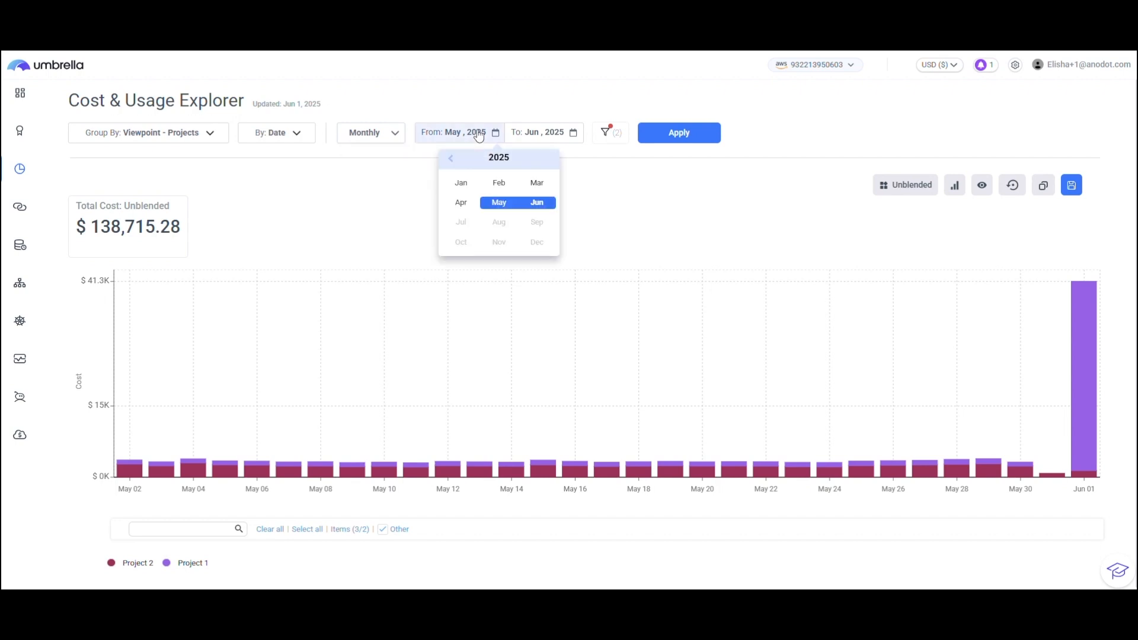
{"action": "left_click", "coordinate": [461, 183]}
{"action": "left_click", "coordinate": [498, 202]}
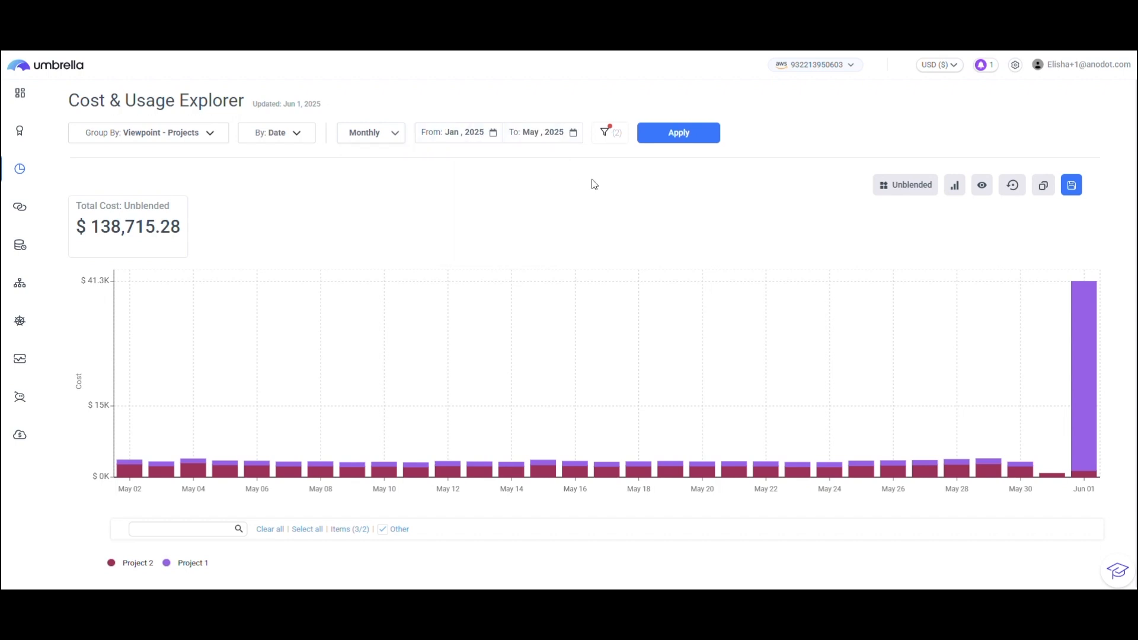
{"action": "left_click", "coordinate": [660, 141]}
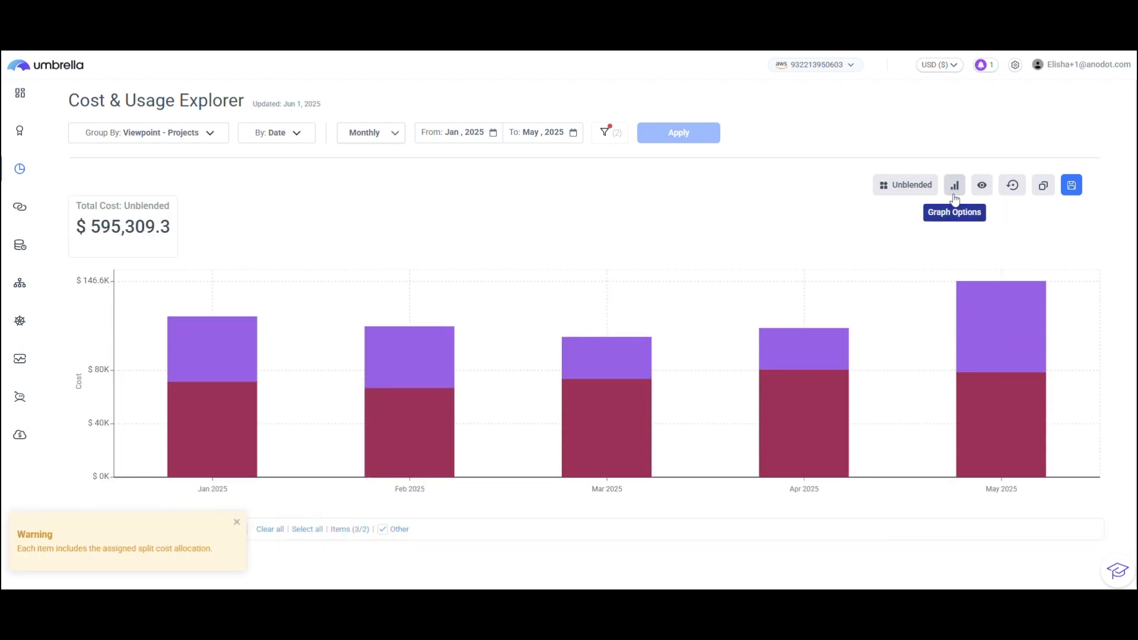
Show the trendline on the projects cost chart, and switch the display from stacked bars to a table.
{"action": "left_click", "coordinate": [982, 185]}
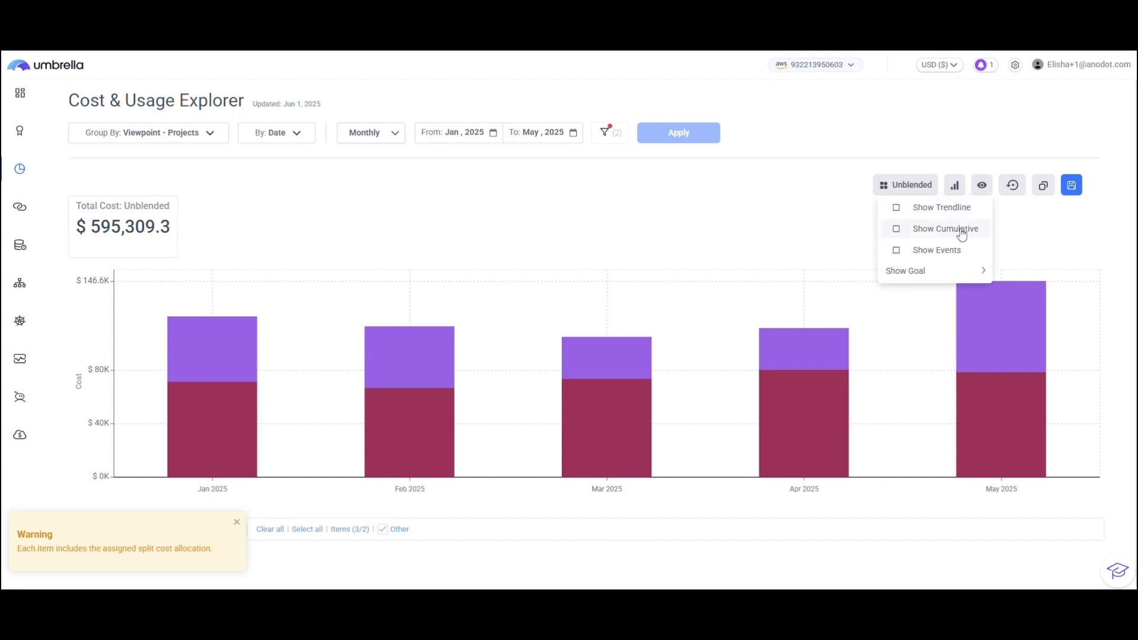
{"action": "left_click", "coordinate": [944, 209]}
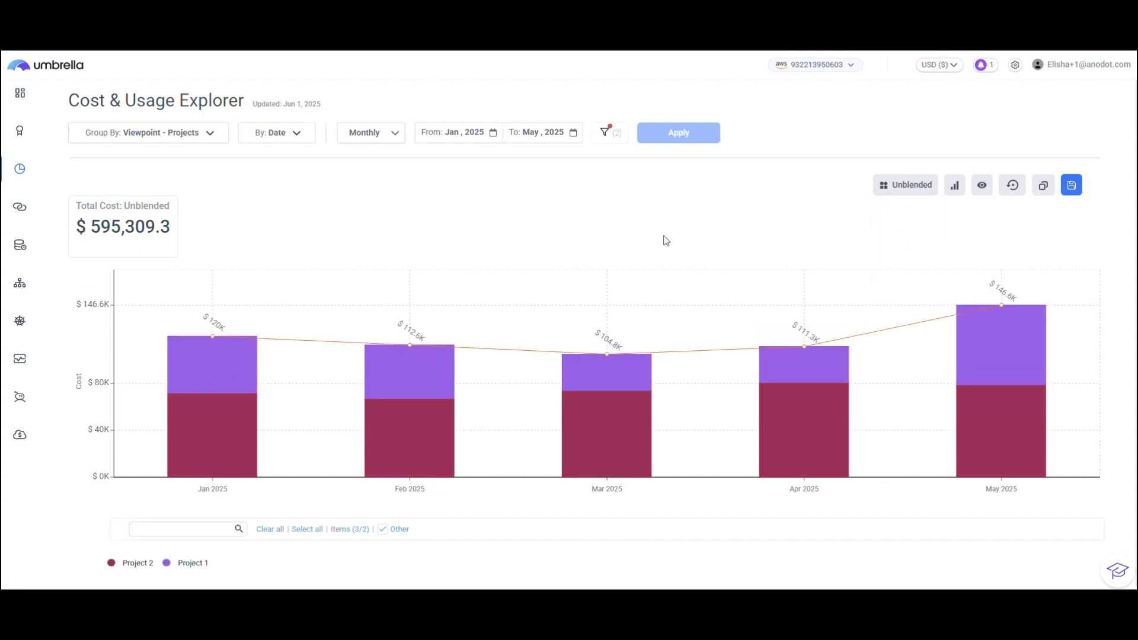
{"action": "left_click", "coordinate": [960, 189]}
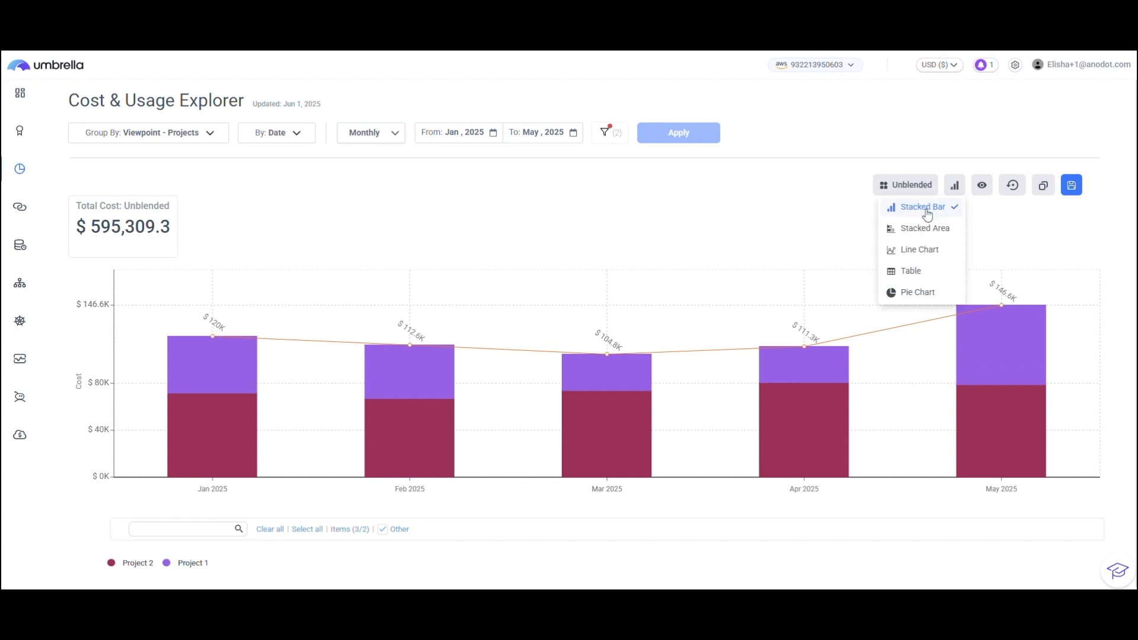
{"action": "left_click", "coordinate": [913, 280]}
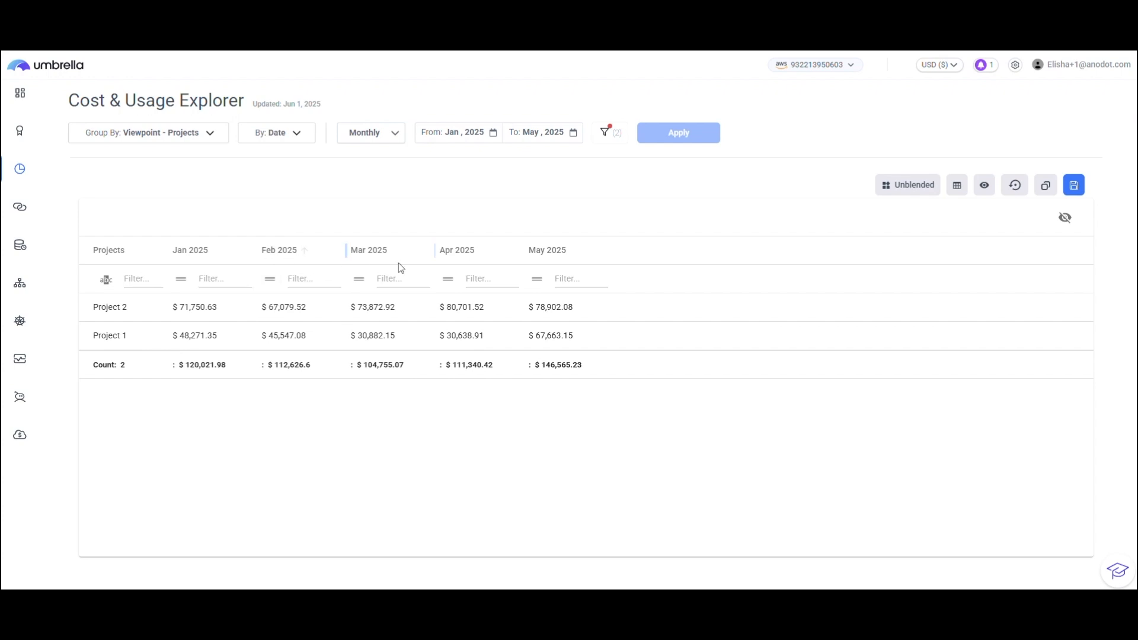
Review the save and export options for the projects cost table, including the report form, and close them without saving.
{"action": "left_click", "coordinate": [1071, 188]}
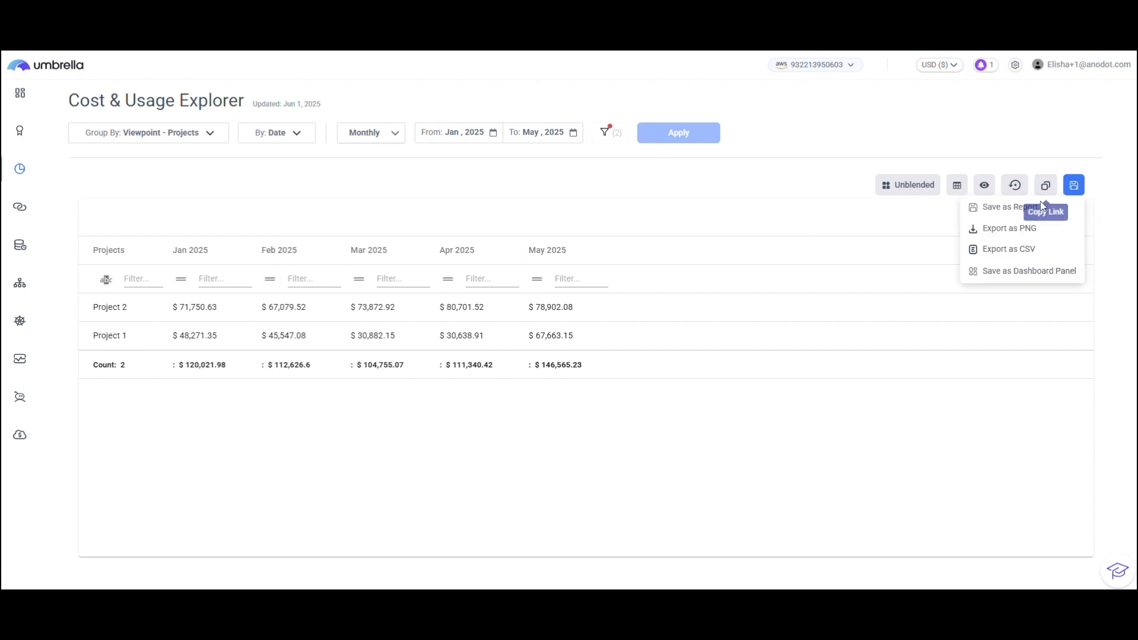
{"action": "left_click", "coordinate": [1072, 185]}
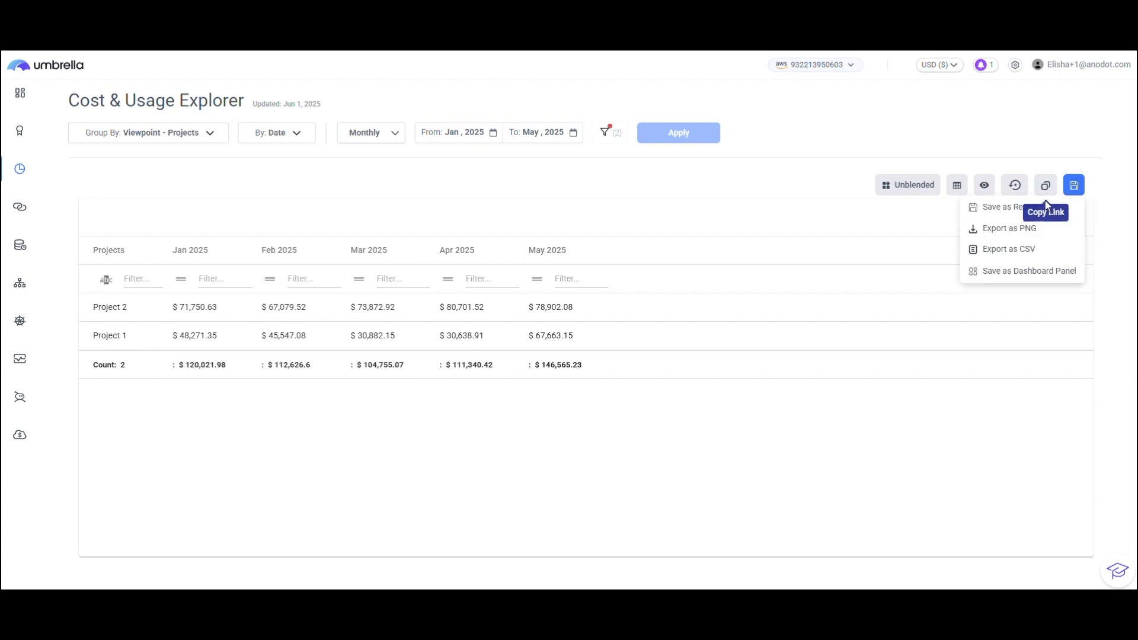
{"action": "left_click", "coordinate": [1072, 183]}
{"action": "left_click", "coordinate": [1002, 207]}
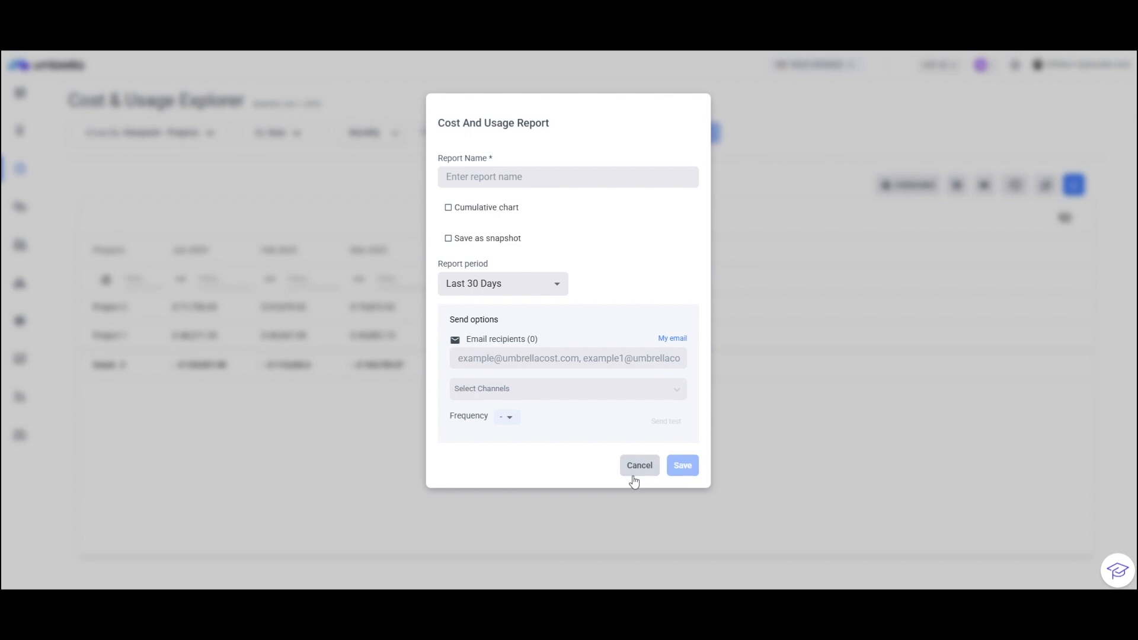
{"action": "left_click", "coordinate": [638, 465]}
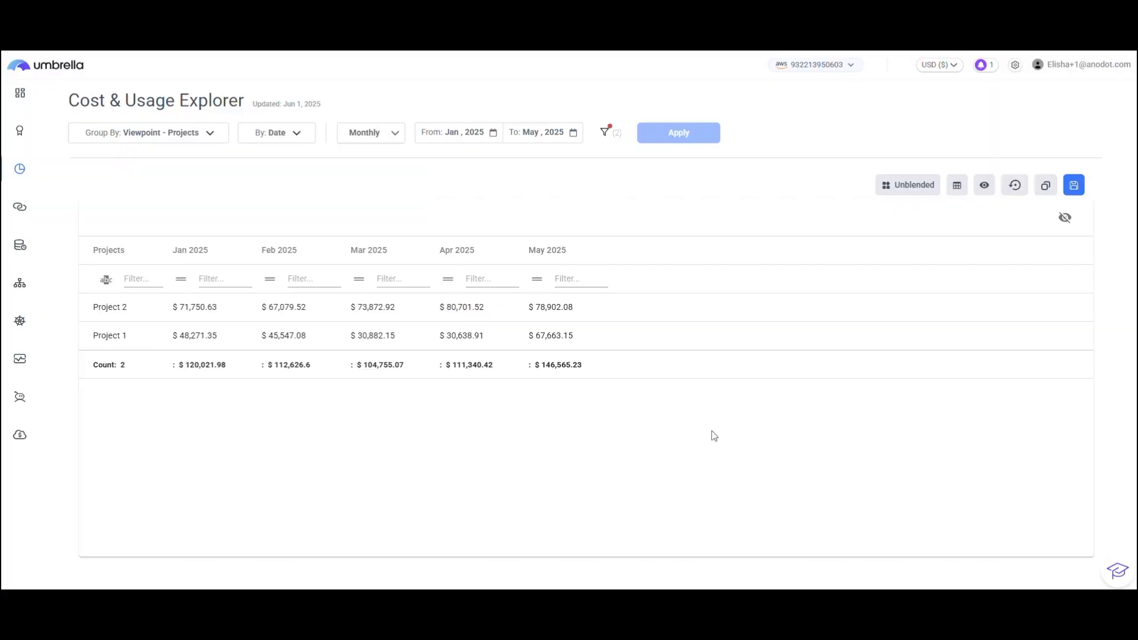
{"action": "left_click", "coordinate": [1073, 185]}
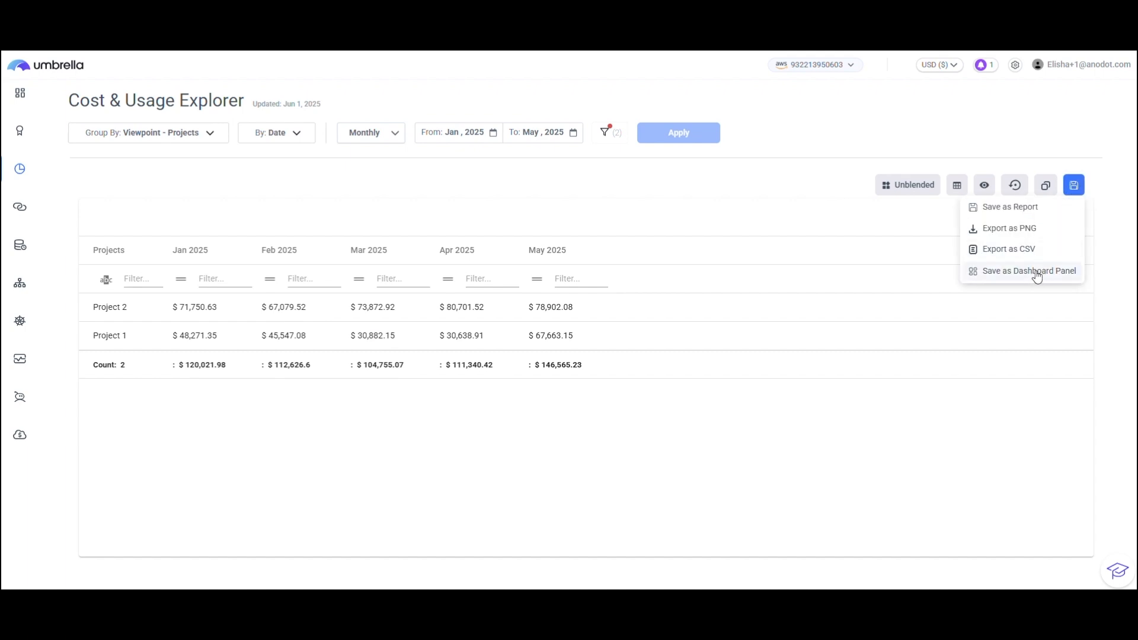
{"action": "left_click", "coordinate": [787, 474]}
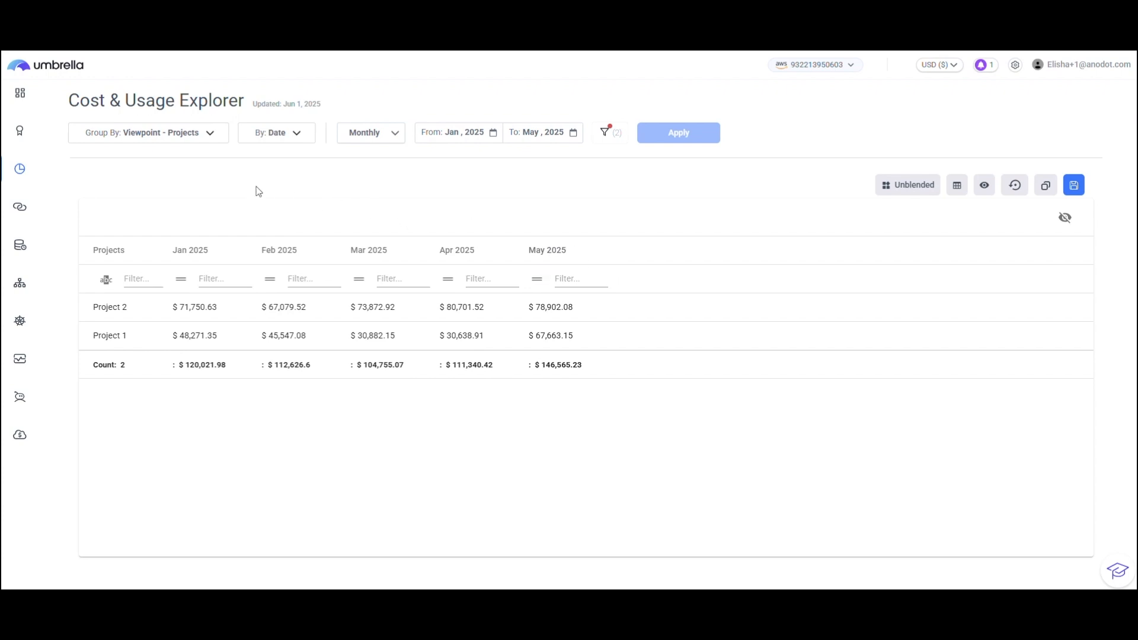
Go to the Budget page and start creating a budget named Project 2.
{"action": "left_click", "coordinate": [40, 367]}
{"action": "left_click", "coordinate": [53, 418]}
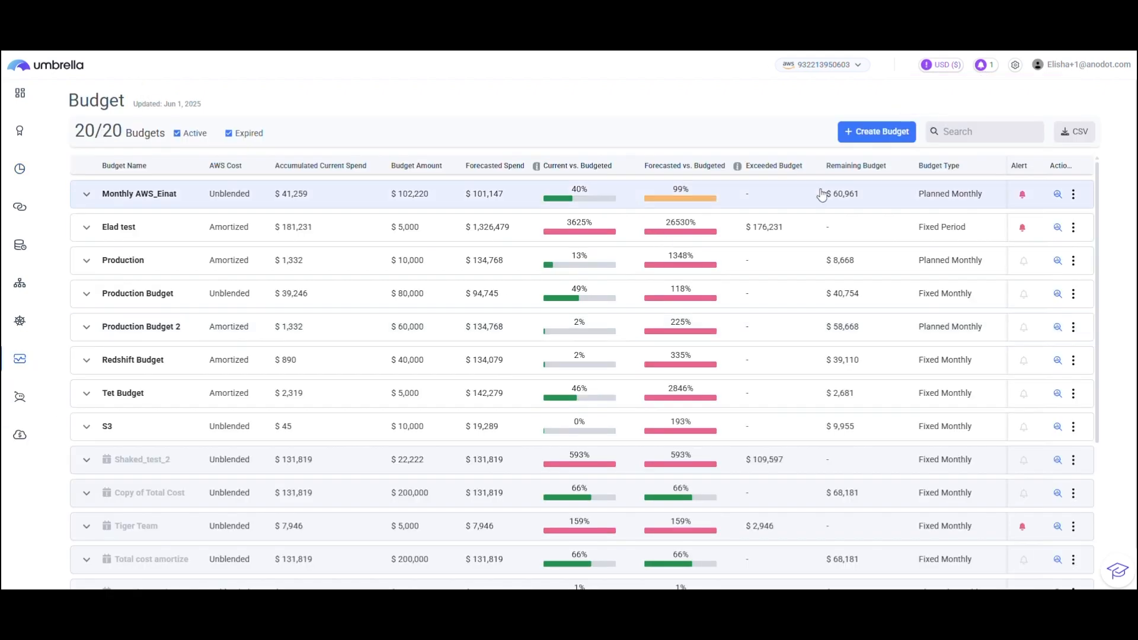
{"action": "left_click", "coordinate": [895, 128]}
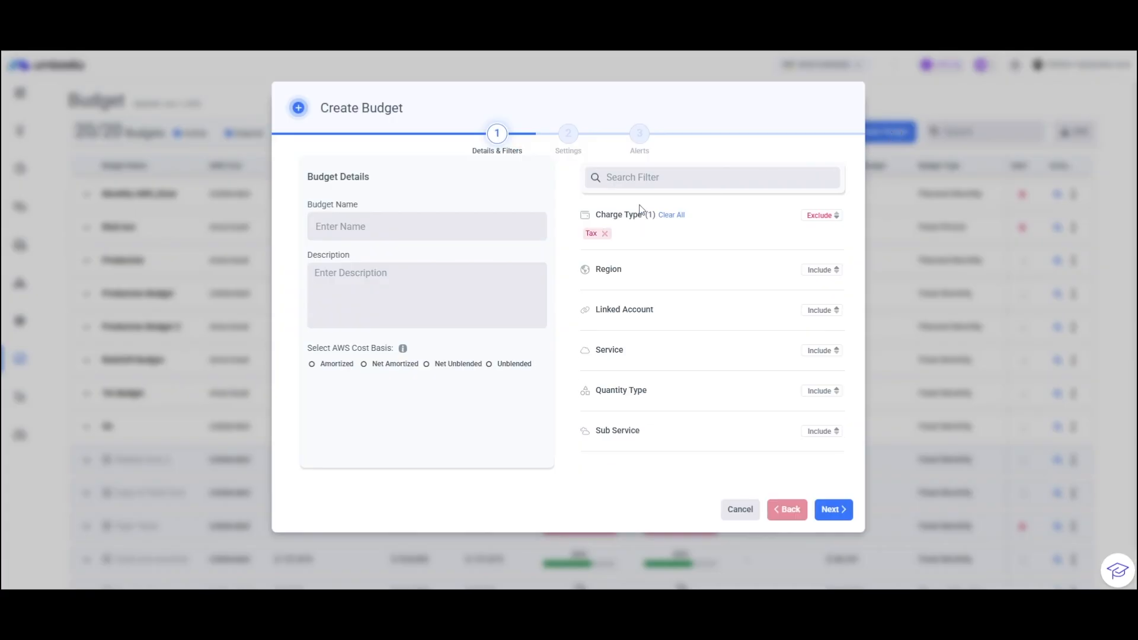
{"action": "left_click", "coordinate": [452, 220]}
{"action": "type", "text": "Project 2"}
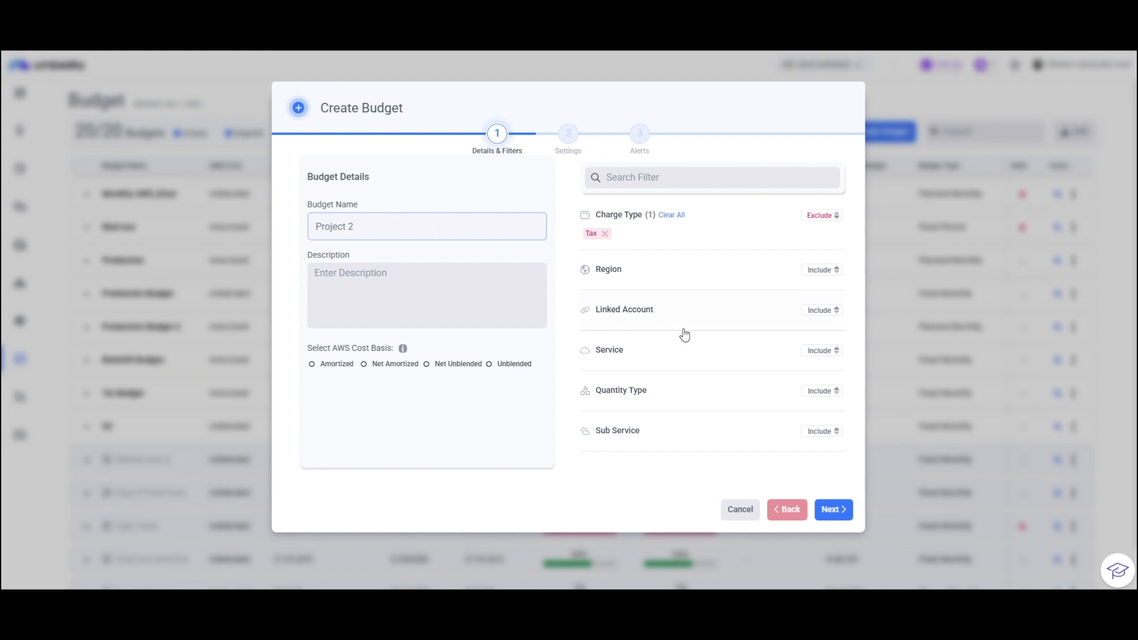
Filter the new budget by the Projects business mapping to include only Project 2, and discard the budget.
{"action": "scroll", "coordinate": [687, 335], "scroll_direction": "down", "scroll_amount": 3}
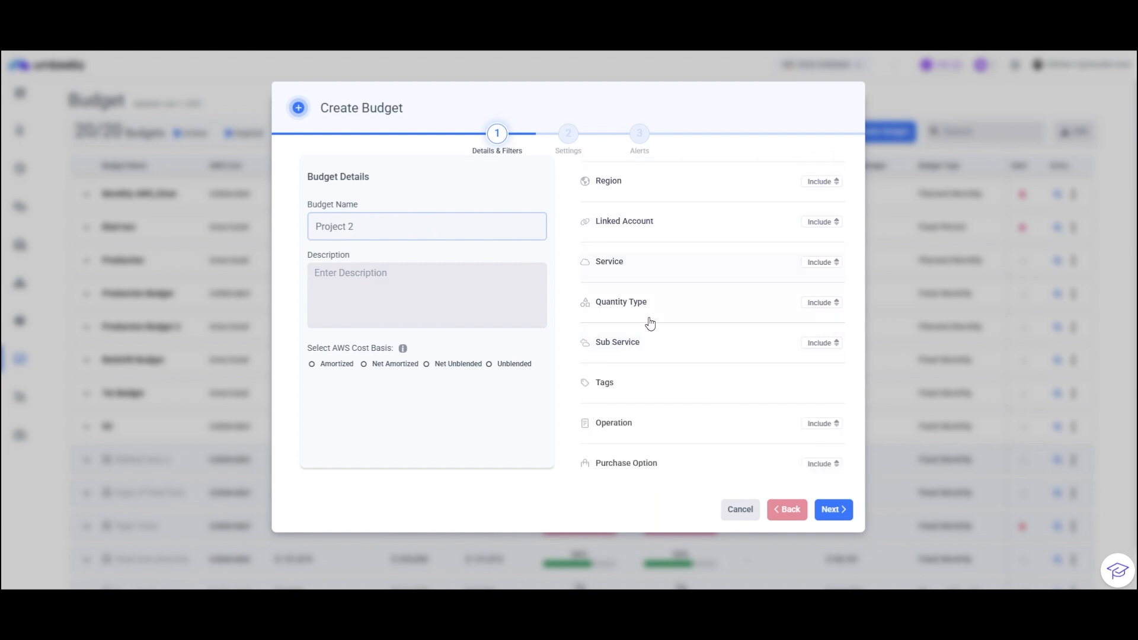
{"action": "scroll", "coordinate": [650, 363], "scroll_direction": "down", "scroll_amount": 3}
{"action": "scroll", "coordinate": [645, 370], "scroll_direction": "down", "scroll_amount": 2}
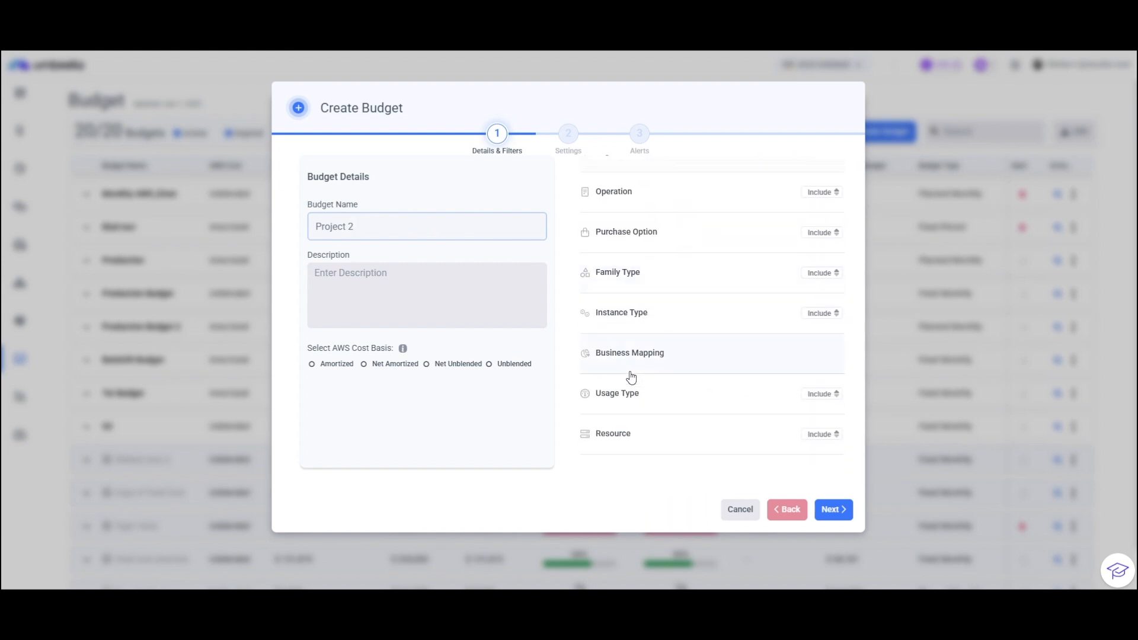
{"action": "left_click", "coordinate": [630, 356]}
{"action": "left_click", "coordinate": [619, 415]}
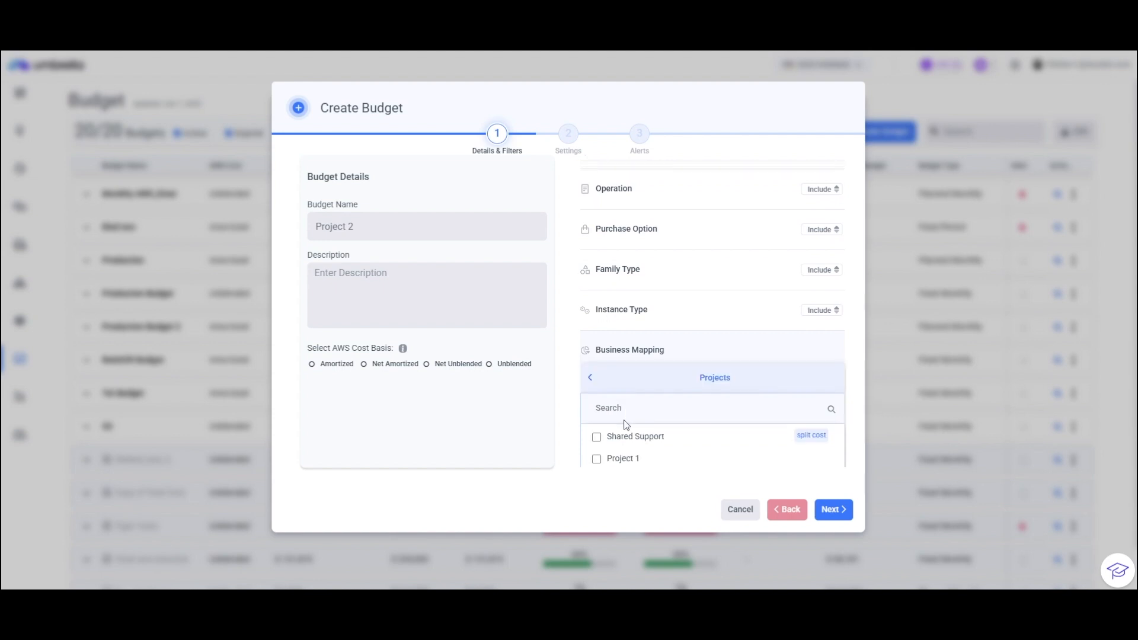
{"action": "scroll", "coordinate": [622, 426], "scroll_direction": "down", "scroll_amount": 1}
{"action": "left_click", "coordinate": [596, 417]}
{"action": "left_click", "coordinate": [540, 418]}
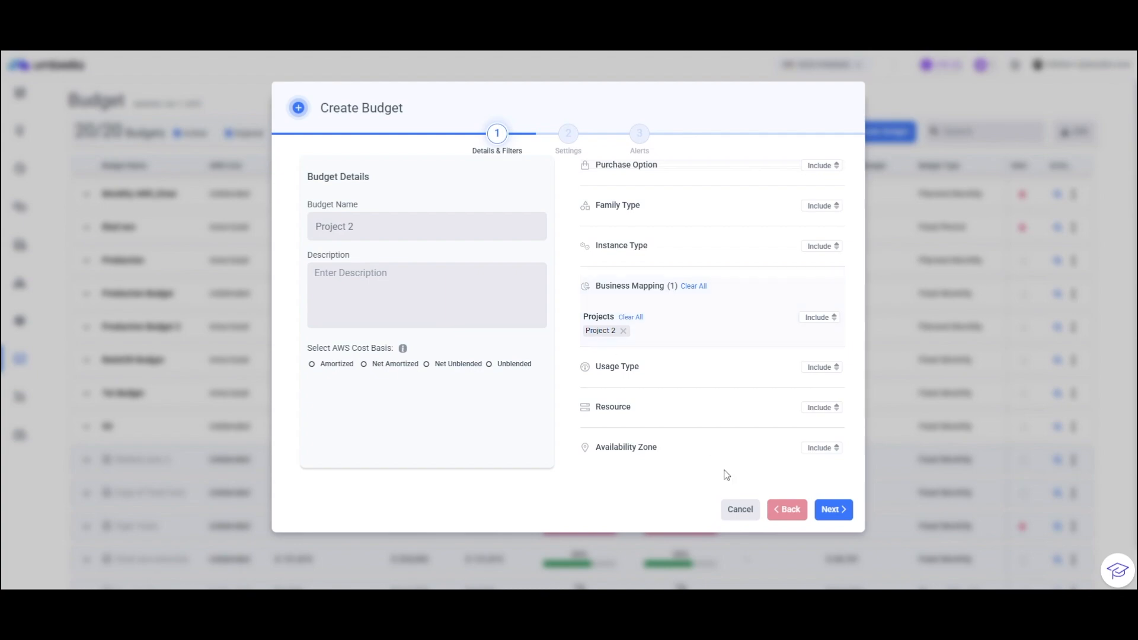
{"action": "left_click", "coordinate": [740, 510]}
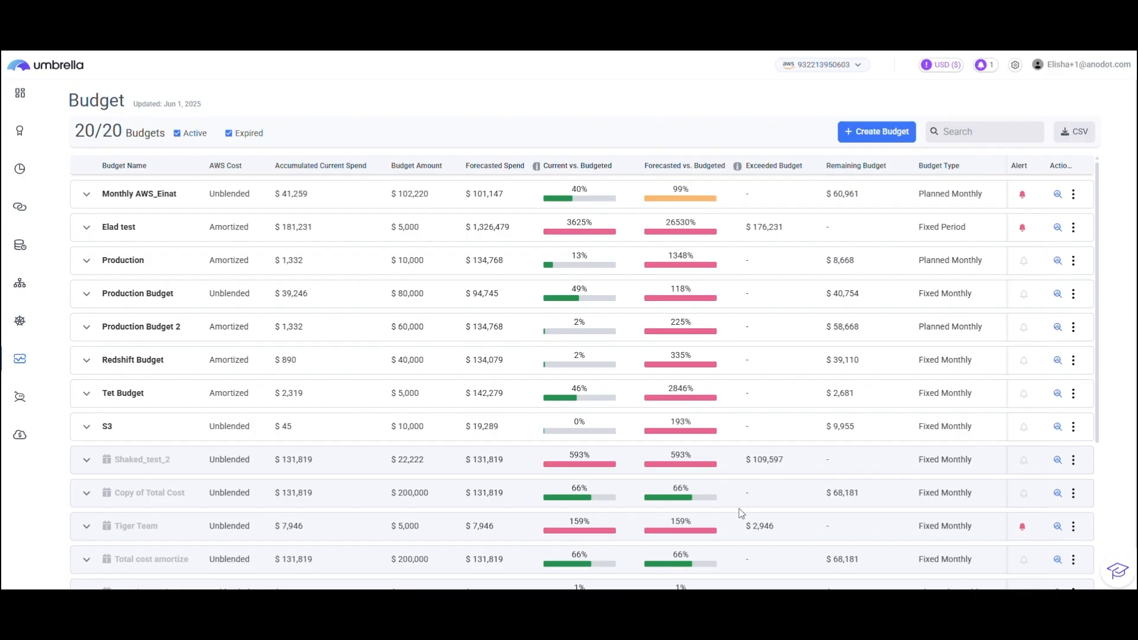